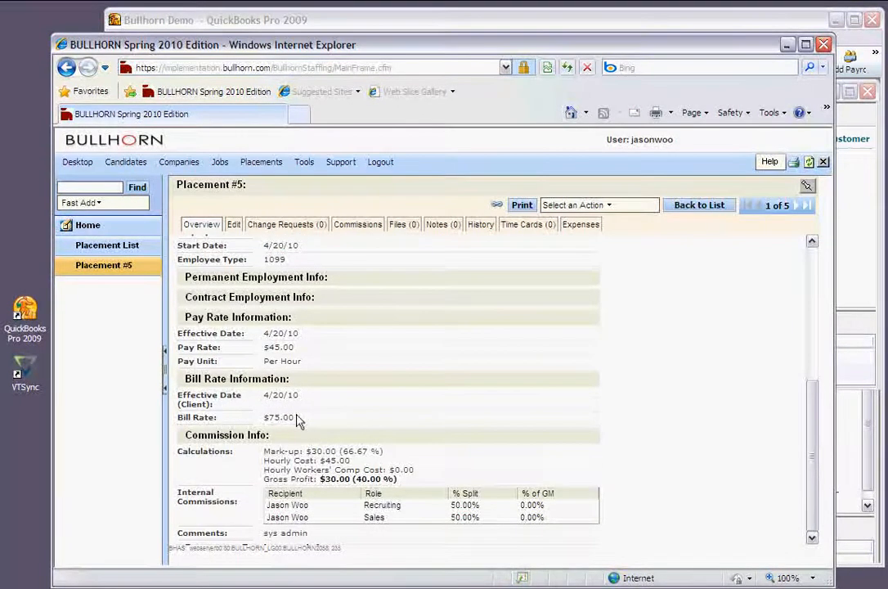
# Launch VTSync from the desktop while Bullhorn placement #5 ($45.00 pay, $75.00 bill) is shown
pyautogui.doubleClick(33, 374)
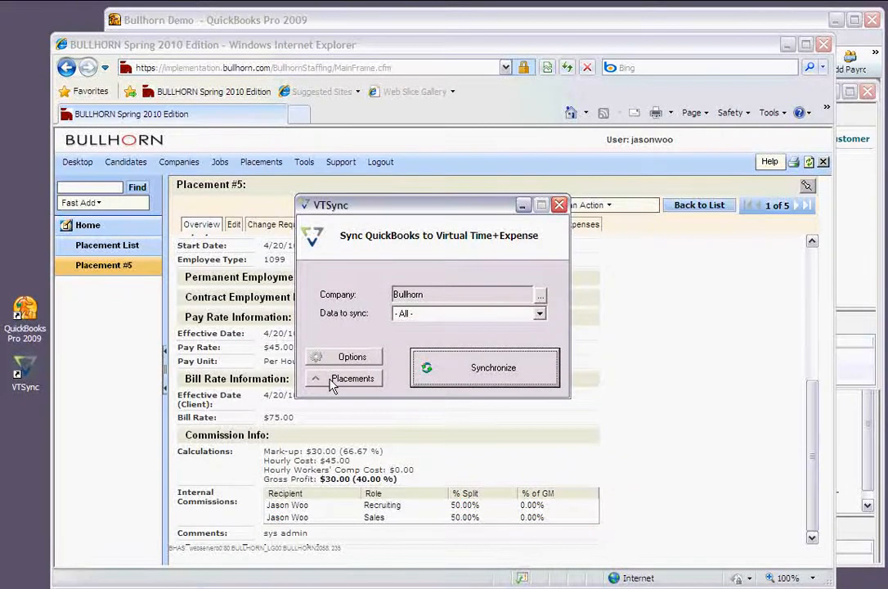
# Retrieve the Bullhorn placements and open the Davis Consulting placement's details
pyautogui.click(332, 385)
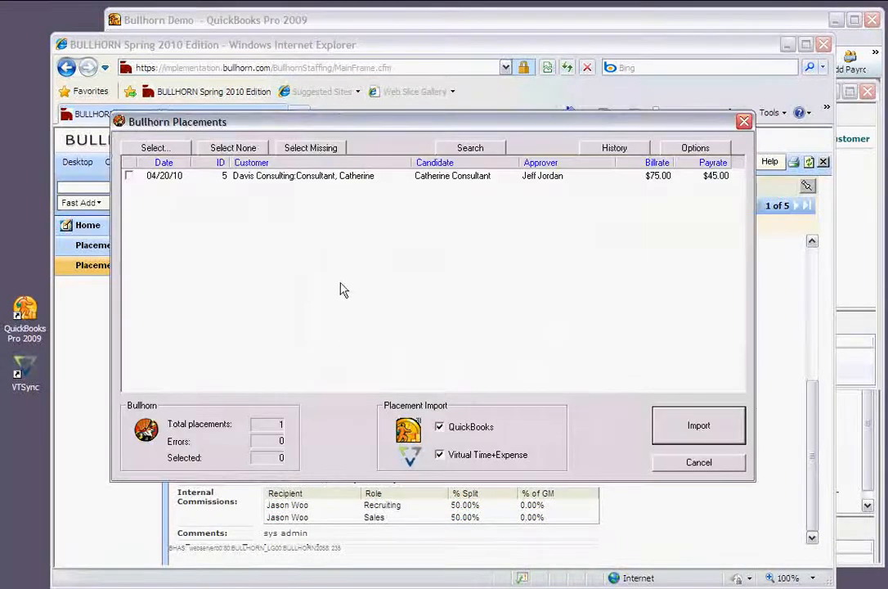
pyautogui.doubleClick(364, 176)
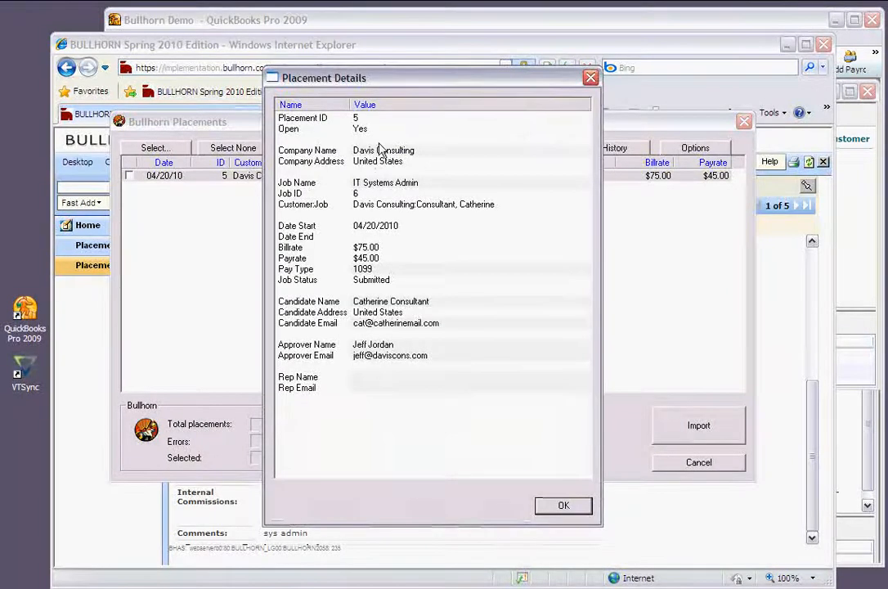
# Enter the rep's name and e-mail address on the Davis Consulting placement, then close its details
pyautogui.doubleClick(391, 380)
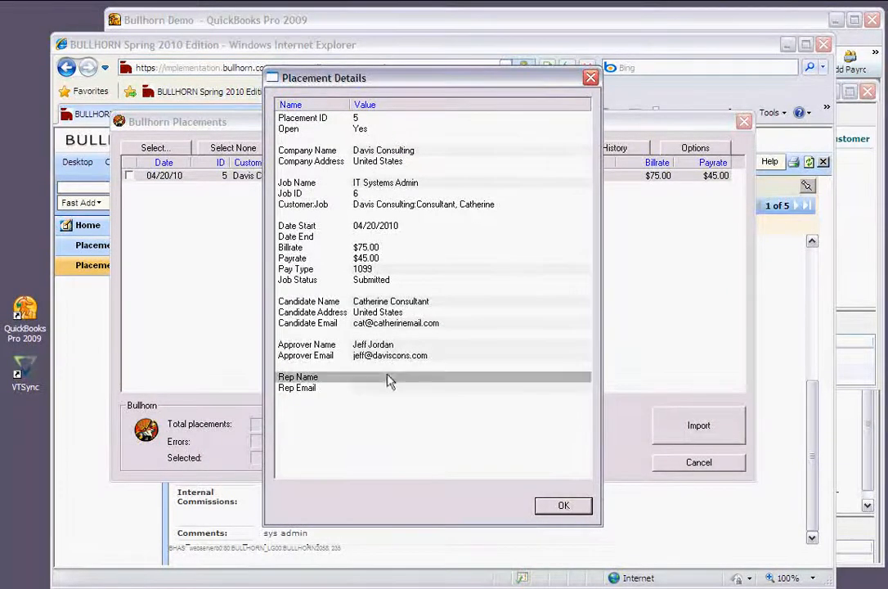
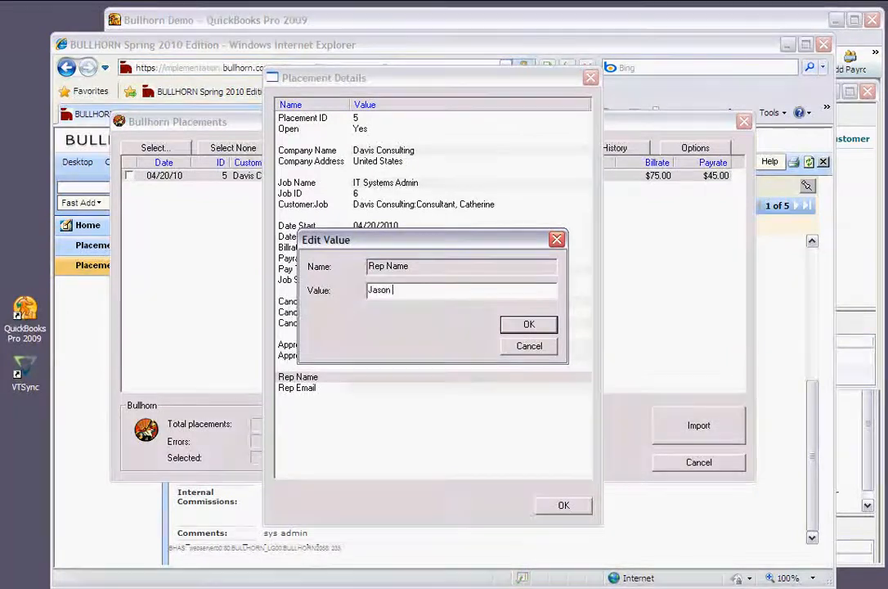
pyautogui.click(529, 324)
pyautogui.click(371, 389)
pyautogui.doubleClick(372, 390)
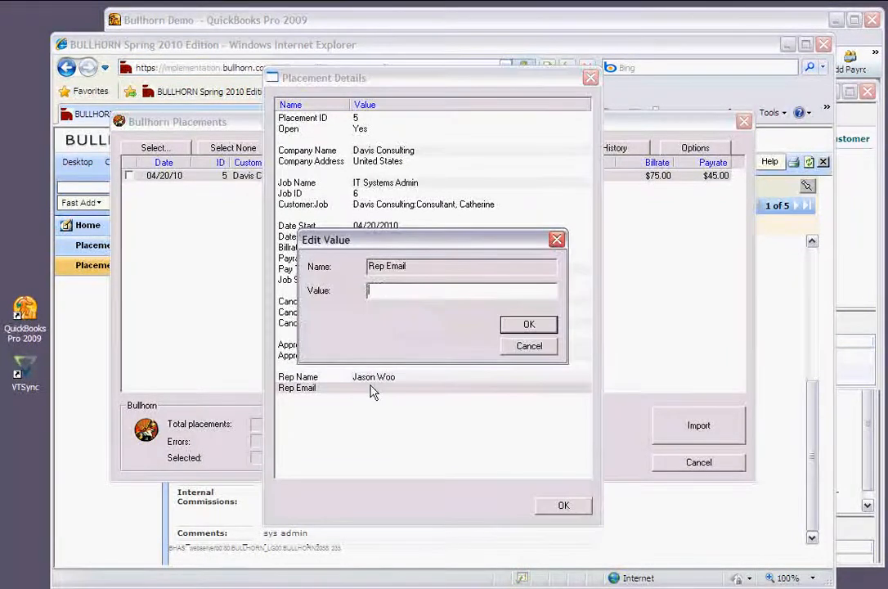
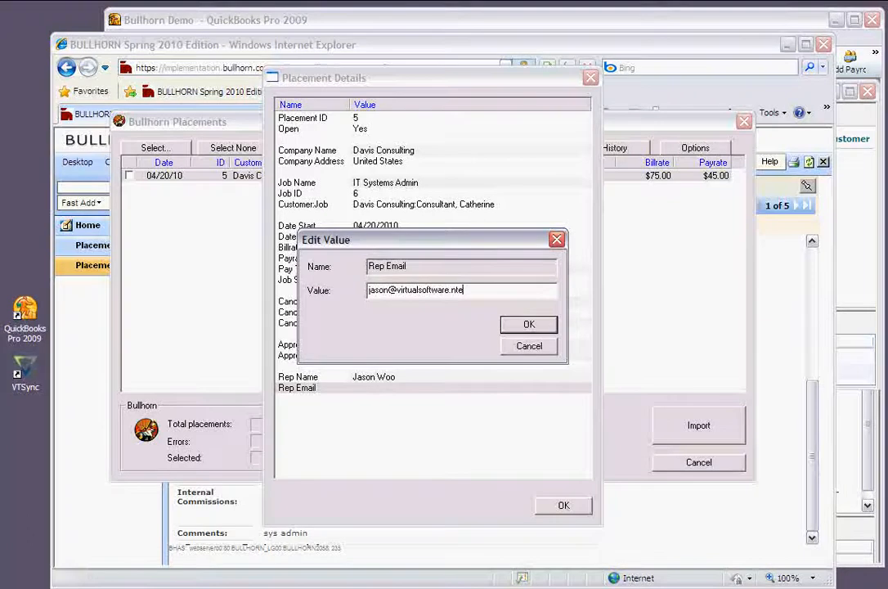
pyautogui.click(524, 326)
pyautogui.click(561, 512)
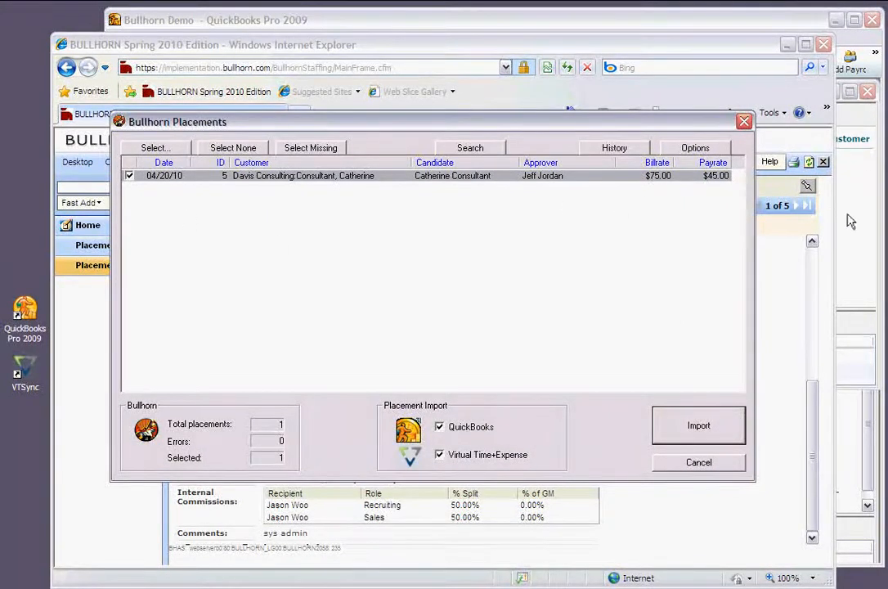
# Switch to QuickBooks to confirm its Customer Center list is still empty
pyautogui.click(792, 22)
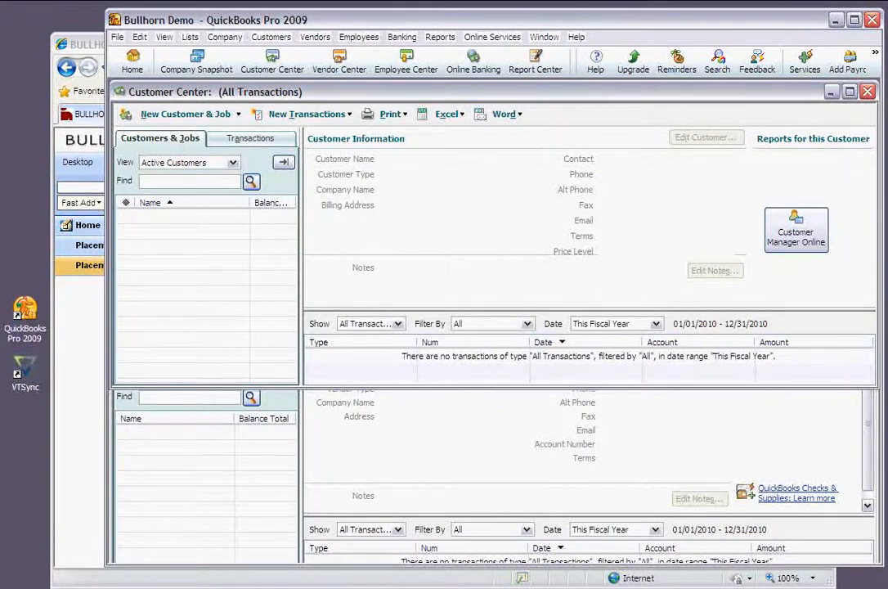
# Import the checked Davis Consulting placement, entering the Virtual Time+Expense password to run it
pyautogui.click(239, 586)
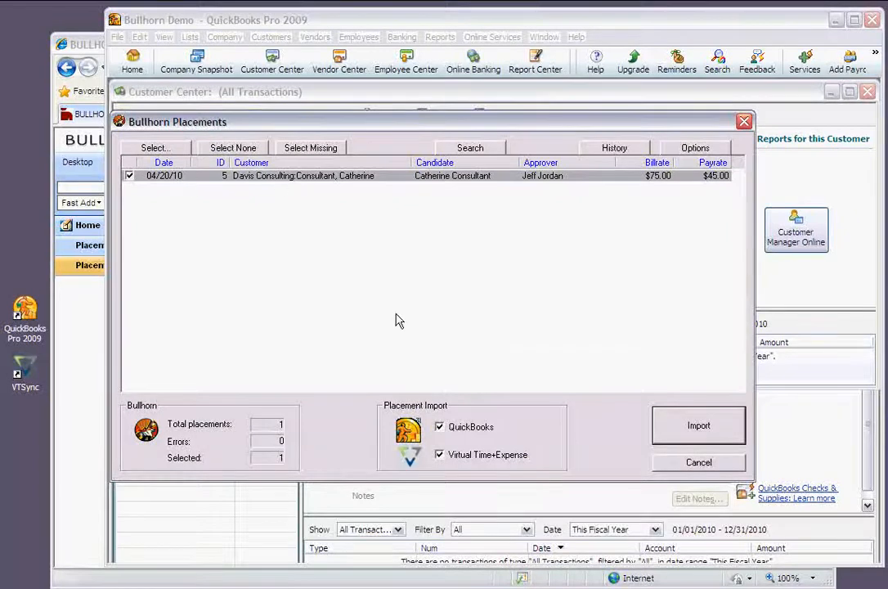
pyautogui.click(675, 430)
pyautogui.write('a')
pyautogui.press('Return')
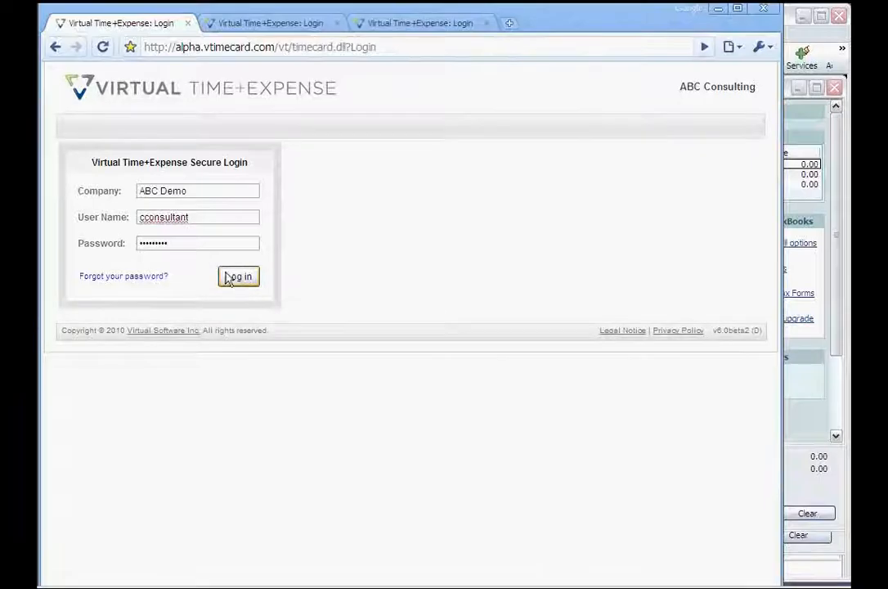
# Log in and open the 4/19/2010 week timecard with the Davis Consulting project on its first row
pyautogui.click(236, 277)
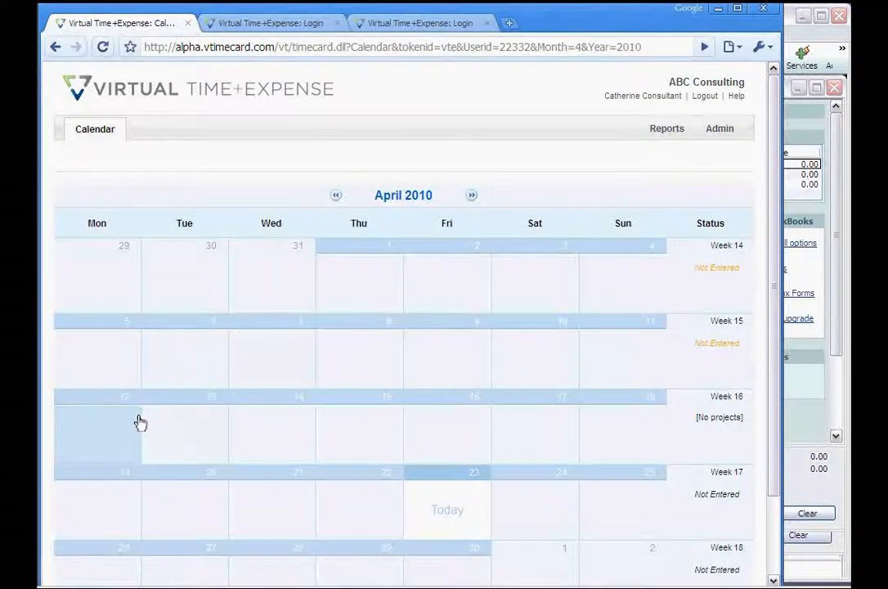
pyautogui.scroll(-3, 117, 494)
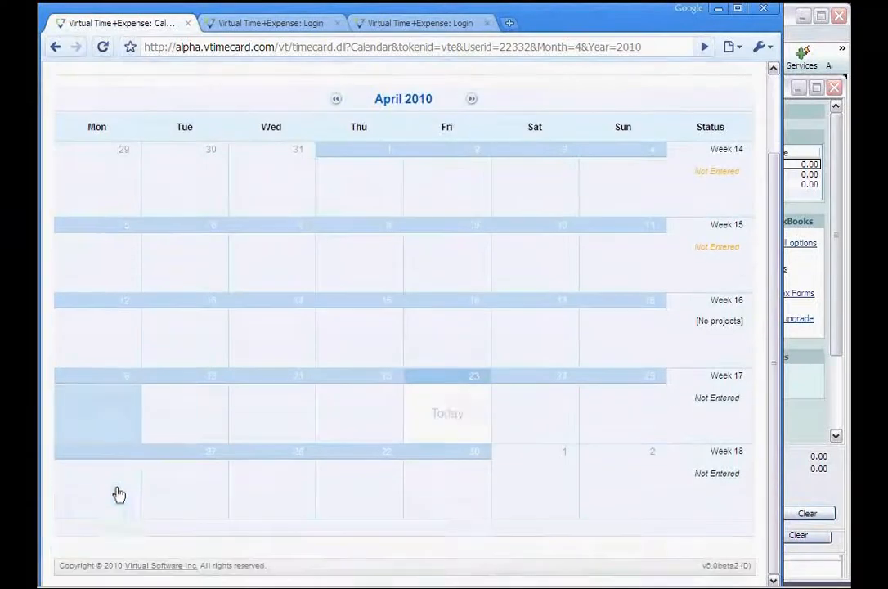
pyautogui.click(108, 423)
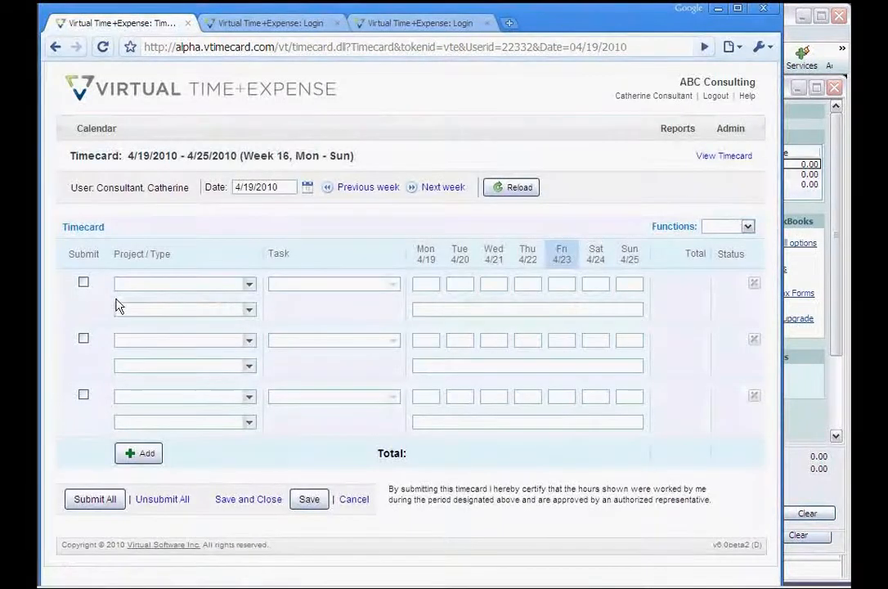
pyautogui.click(248, 285)
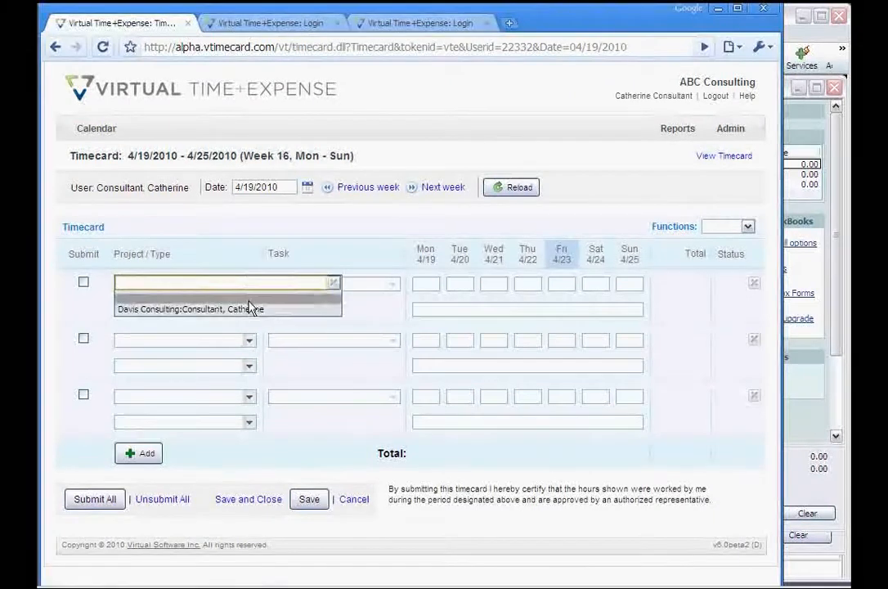
pyautogui.click(249, 308)
# Enter Monday–Friday hours of 8, 8, 7.5, 8 and 6.5
pyautogui.click(444, 285)
pyautogui.write('8')
pyautogui.press('Tab')
pyautogui.write('8')
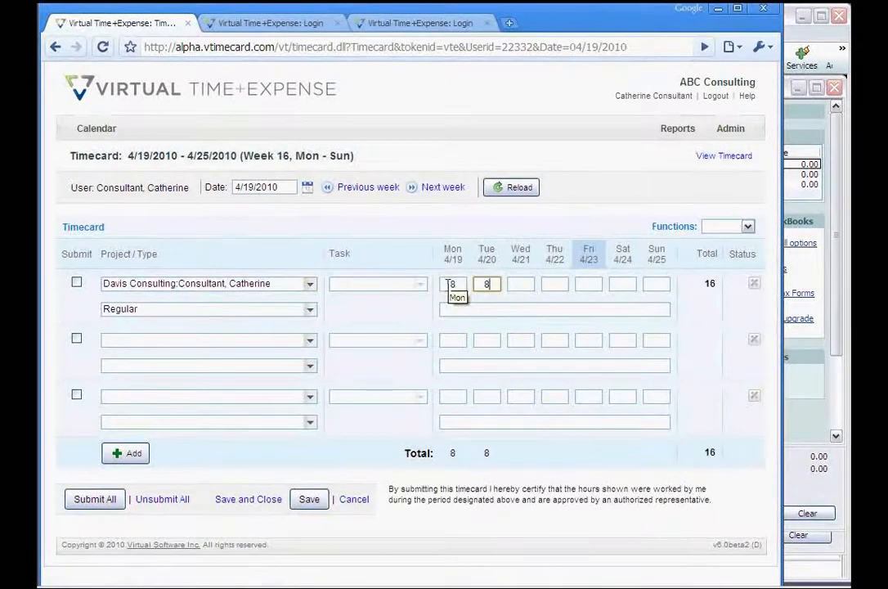
pyautogui.press('Tab')
pyautogui.write('7.')
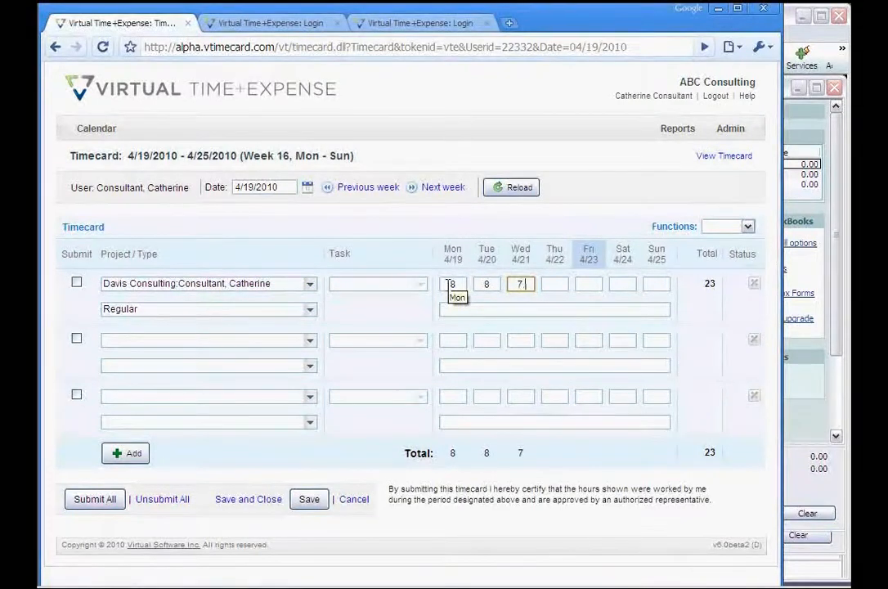
pyautogui.write('5')
pyautogui.press('Tab')
pyautogui.write('8')
pyautogui.press('Tab')
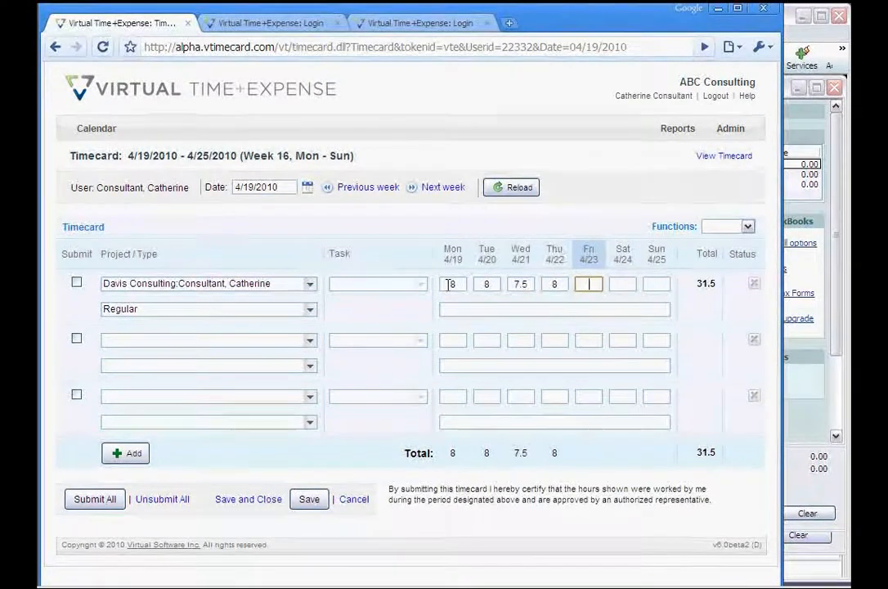
pyautogui.write('6.5')
# Add the description 'first week at davis consulting' and submit the timecard
pyautogui.click(452, 309)
pyautogui.write('first week a')
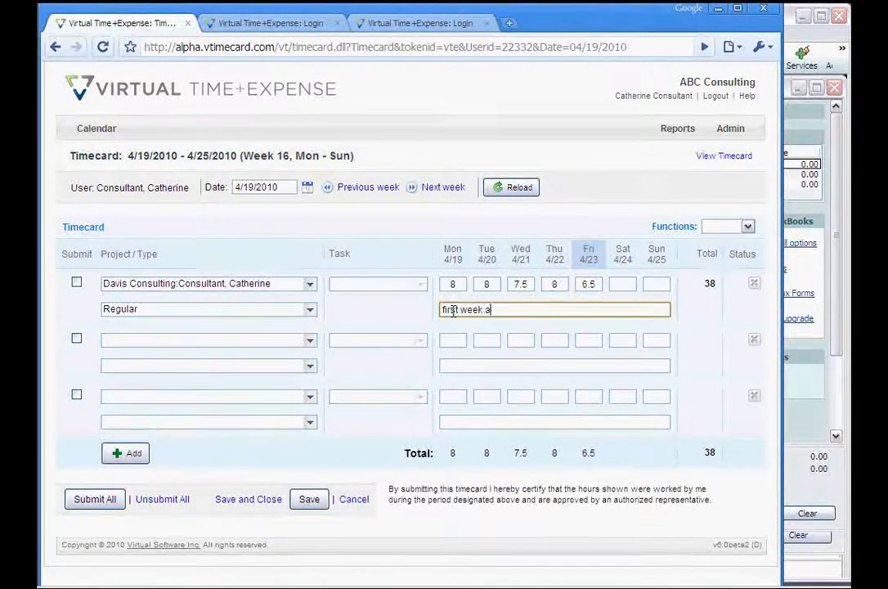
pyautogui.write('t davis consulting')
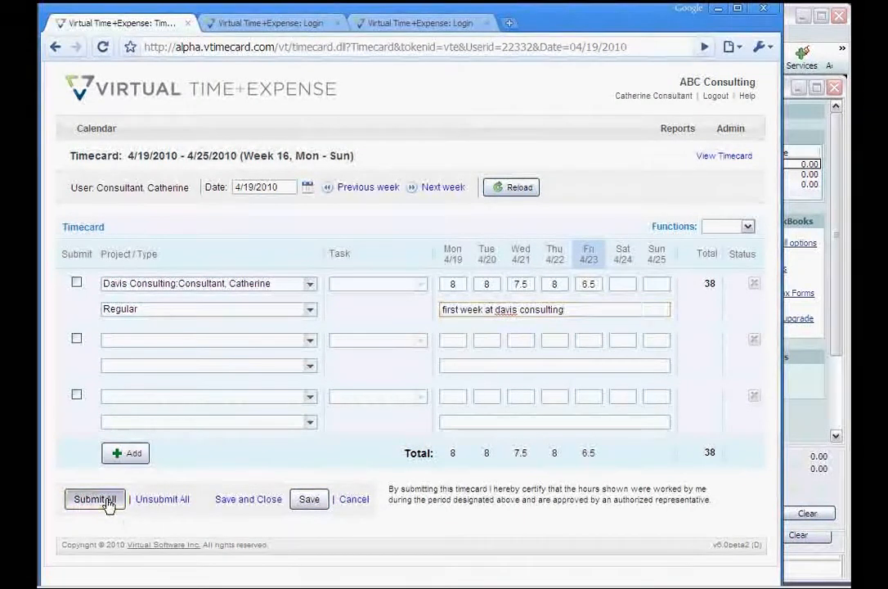
pyautogui.click(107, 500)
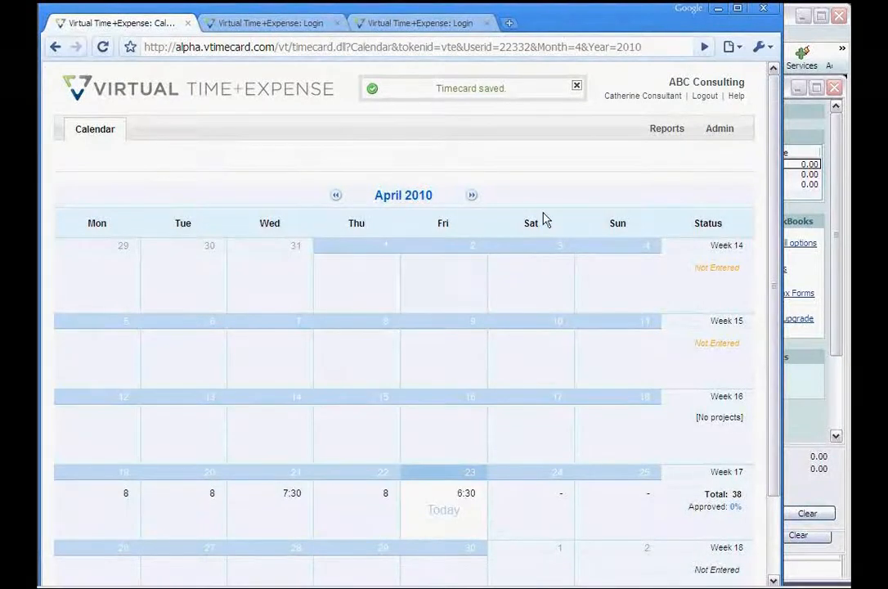
# Log in as the approver and approve the consultant's 38-hour timecard for week starting 04/19/2010
pyautogui.click(280, 27)
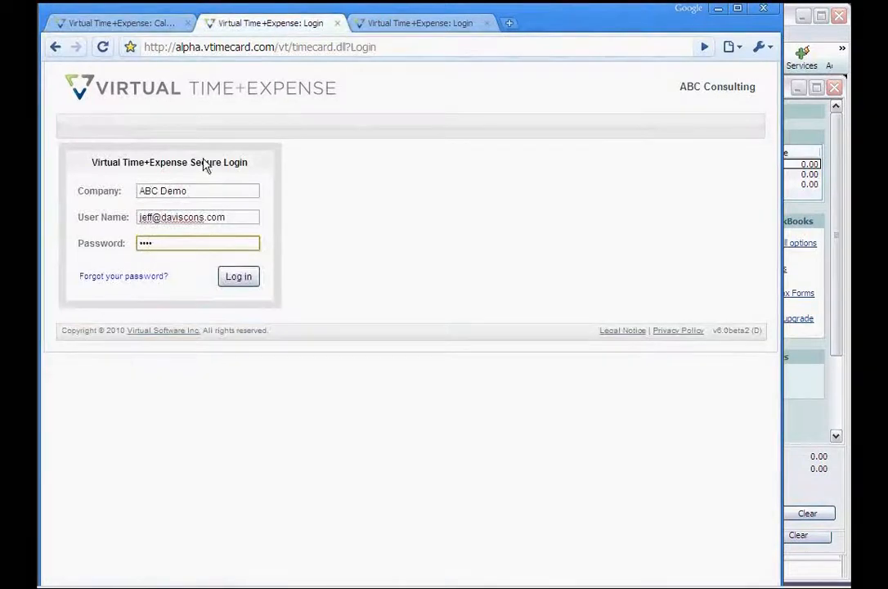
pyautogui.click(237, 278)
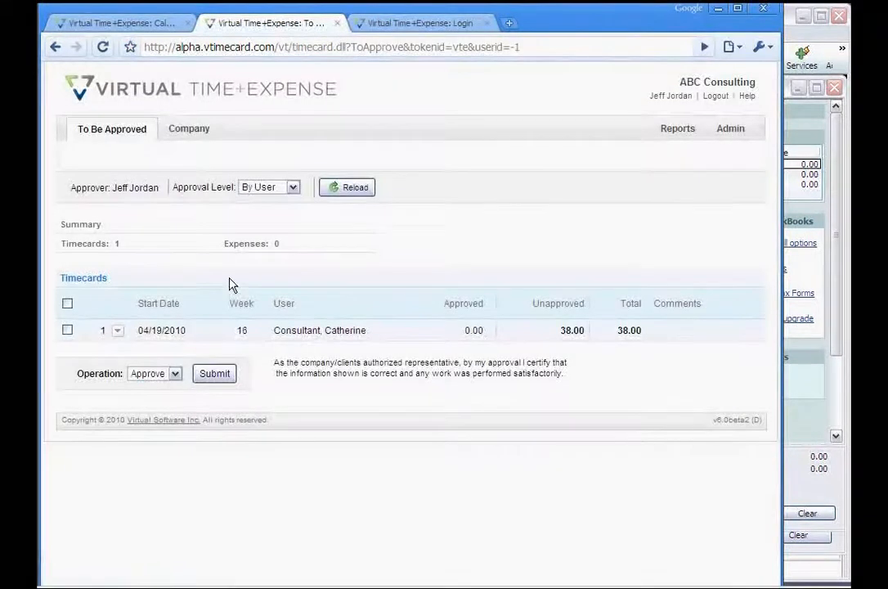
pyautogui.click(297, 337)
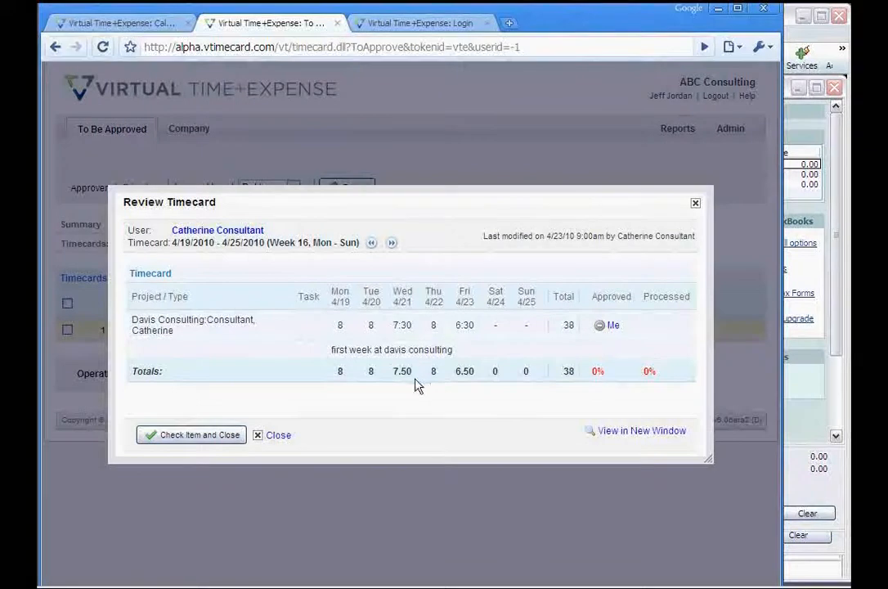
pyautogui.click(200, 435)
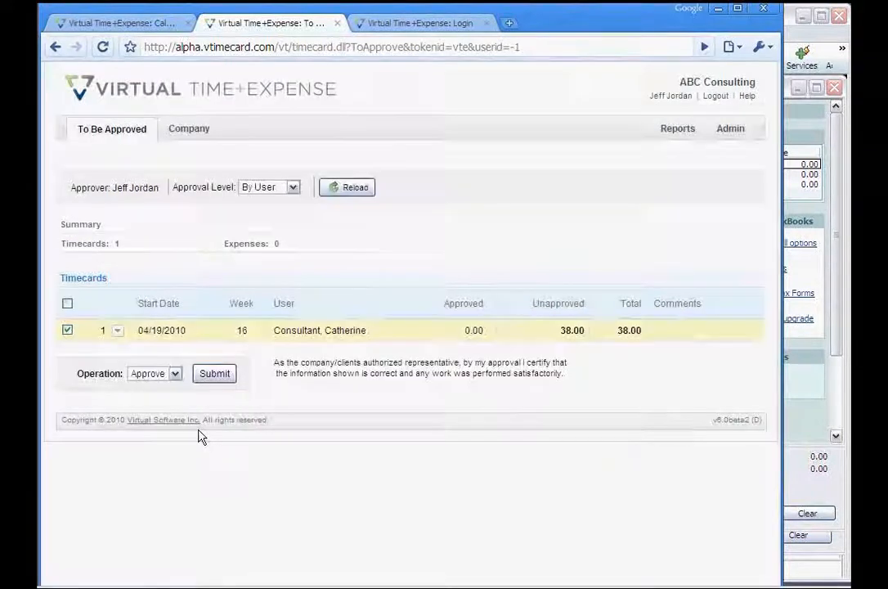
pyautogui.click(174, 375)
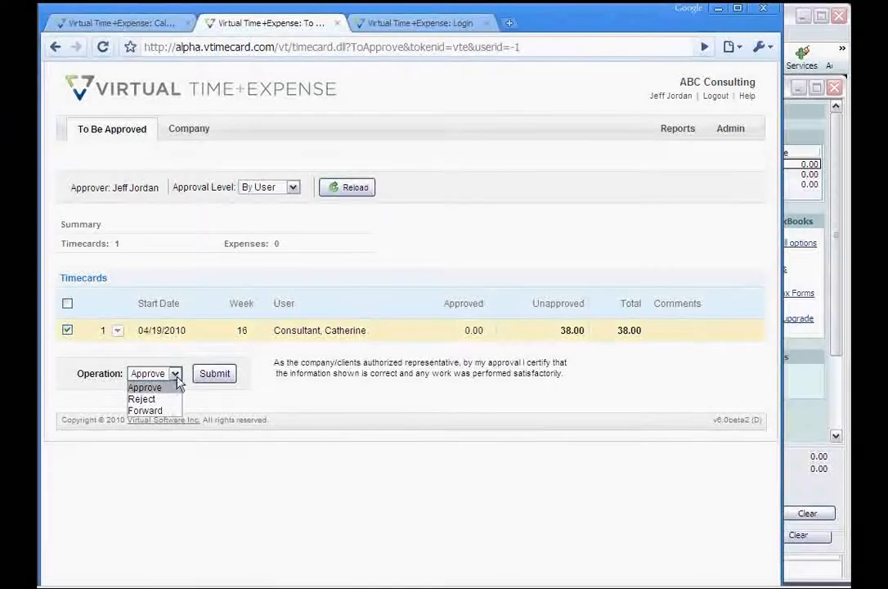
pyautogui.click(207, 373)
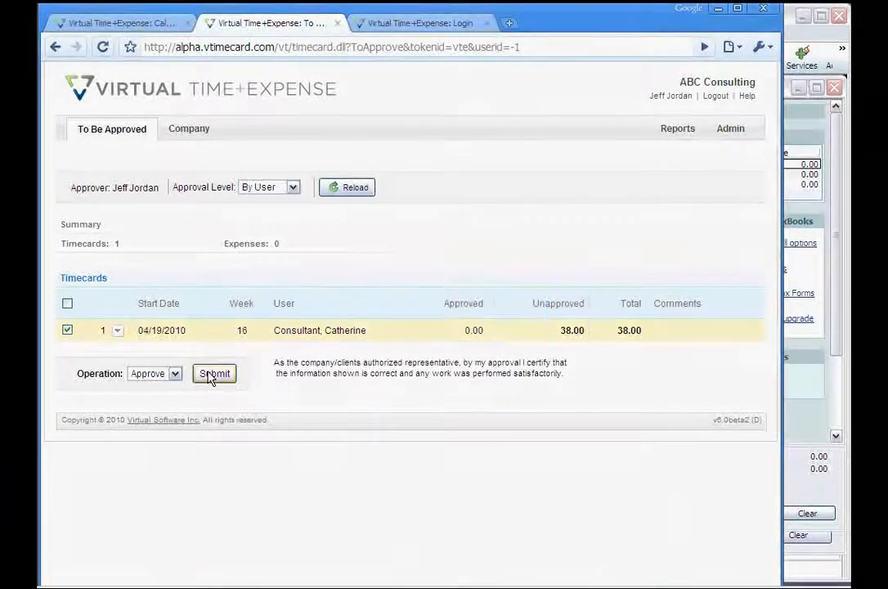
pyautogui.click(209, 375)
pyautogui.click(446, 324)
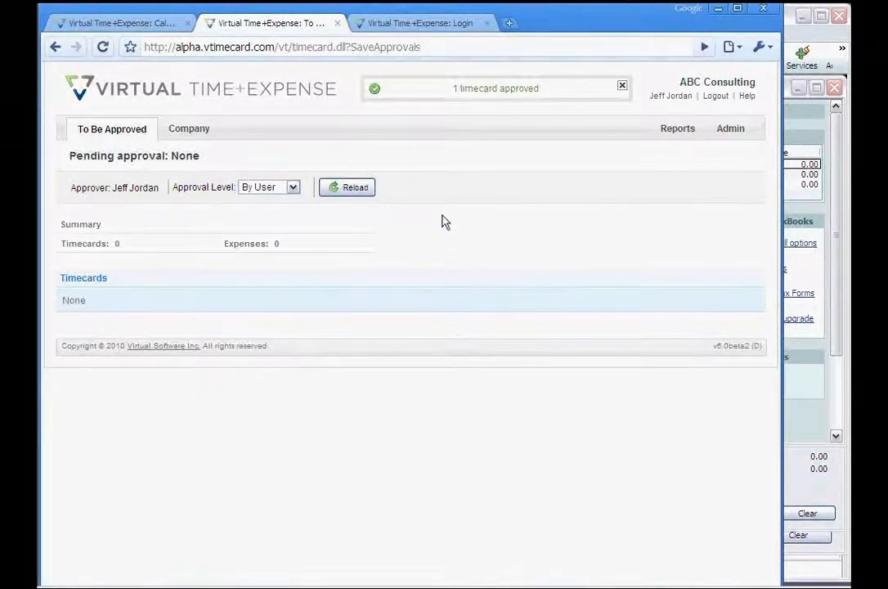
# Log in as administrator, review the approved Davis Consulting timecard and process it
pyautogui.click(408, 25)
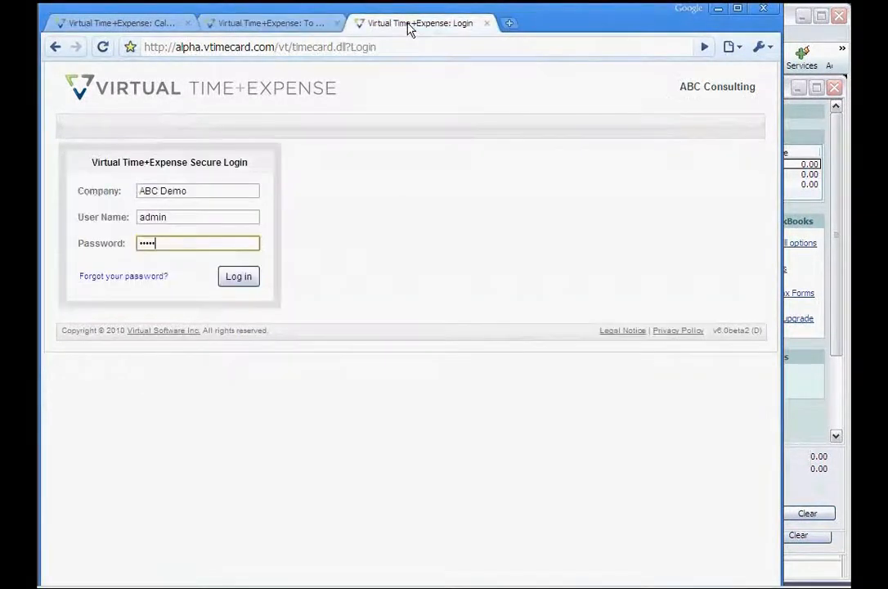
pyautogui.click(239, 278)
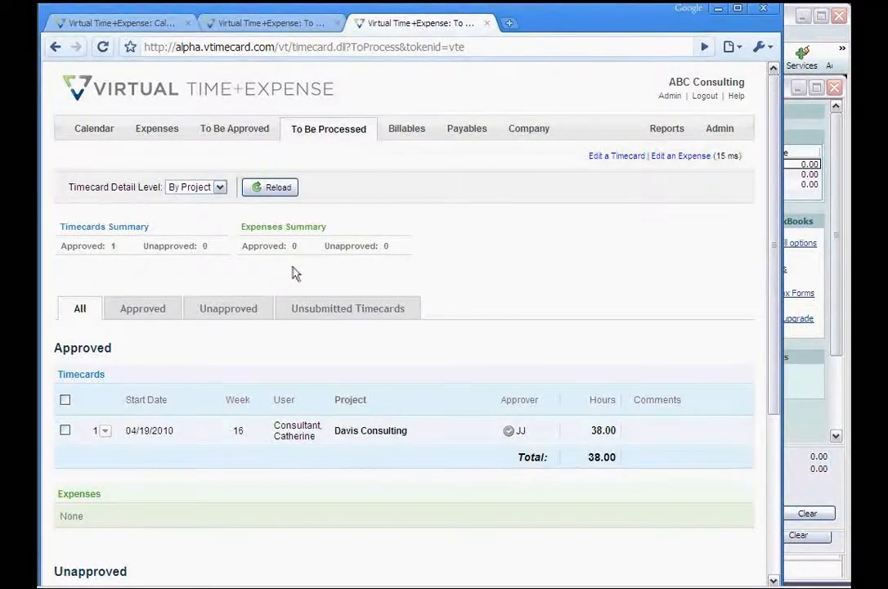
pyautogui.scroll(-3, 295, 273)
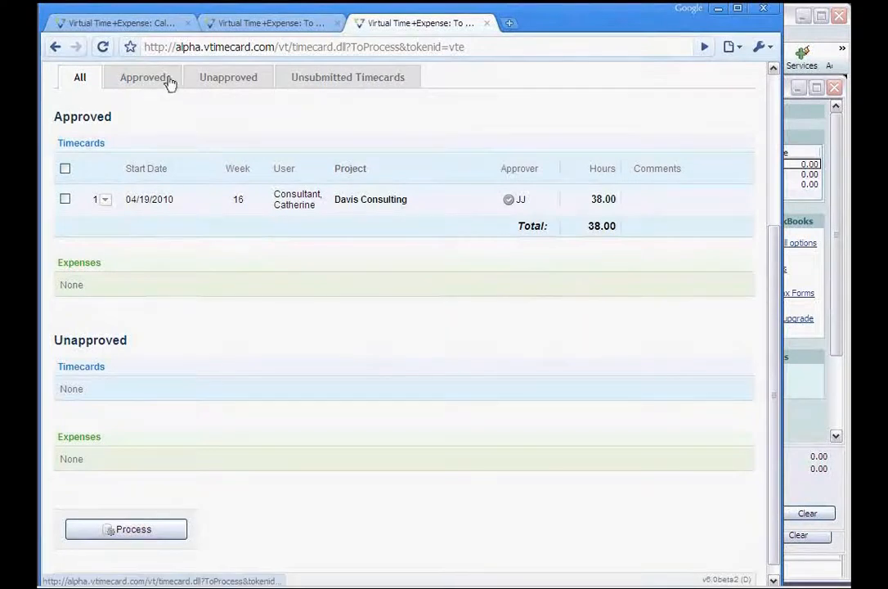
pyautogui.click(341, 207)
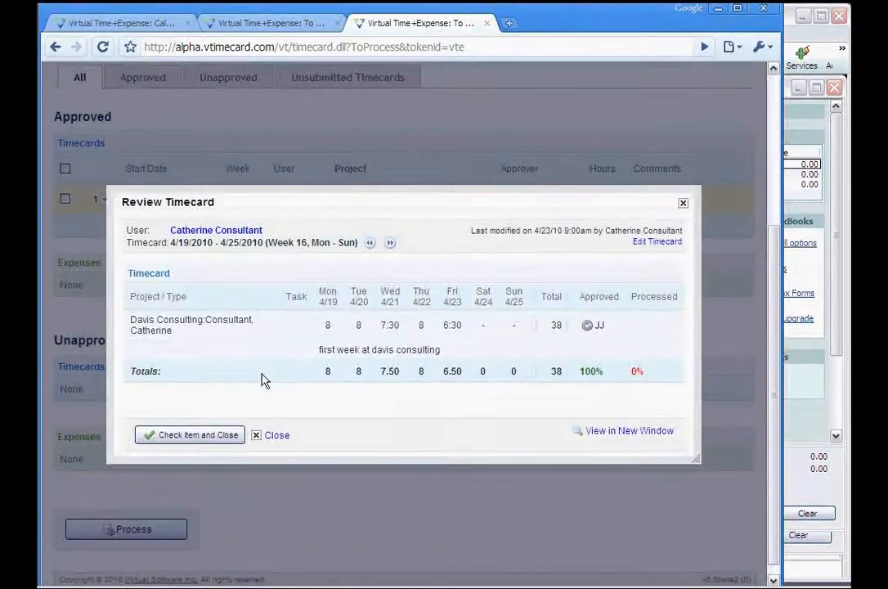
pyautogui.click(196, 435)
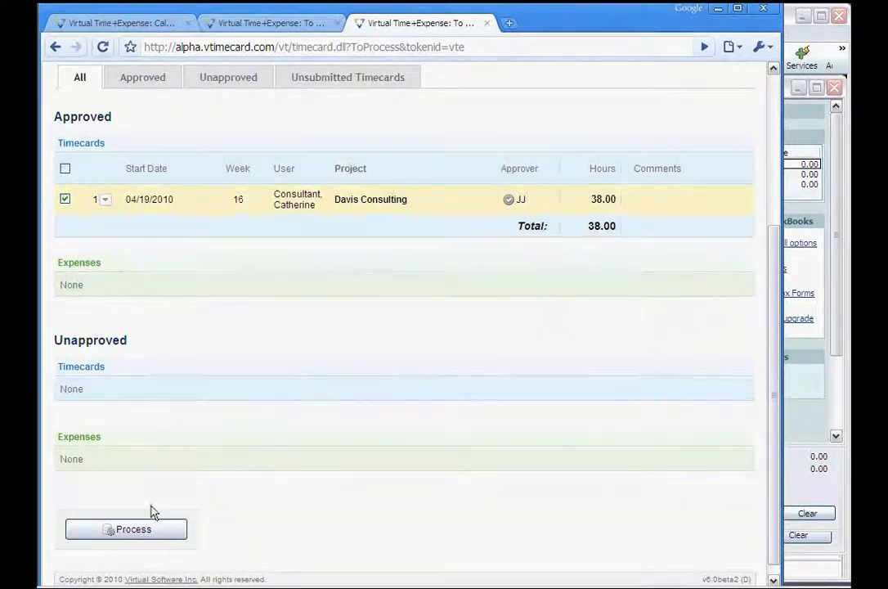
pyautogui.click(135, 532)
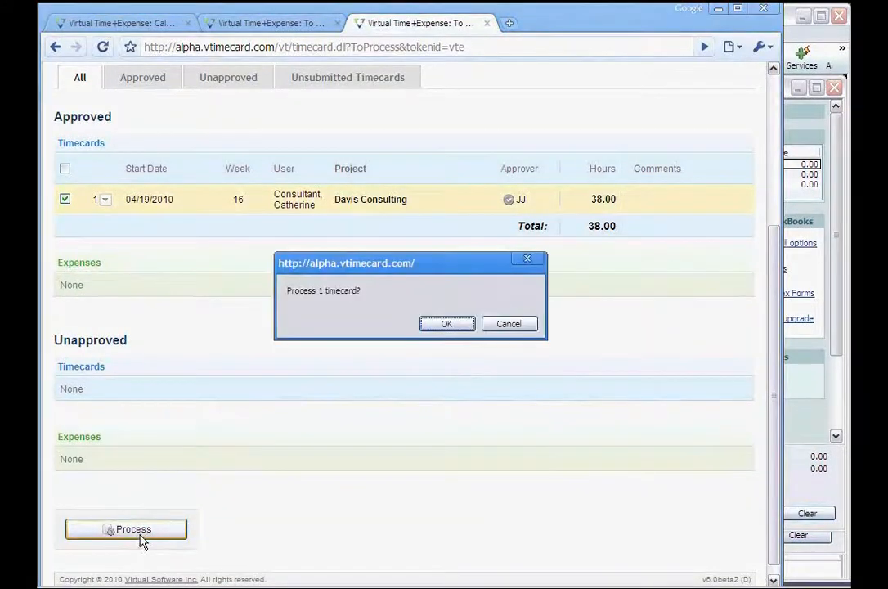
pyautogui.click(445, 325)
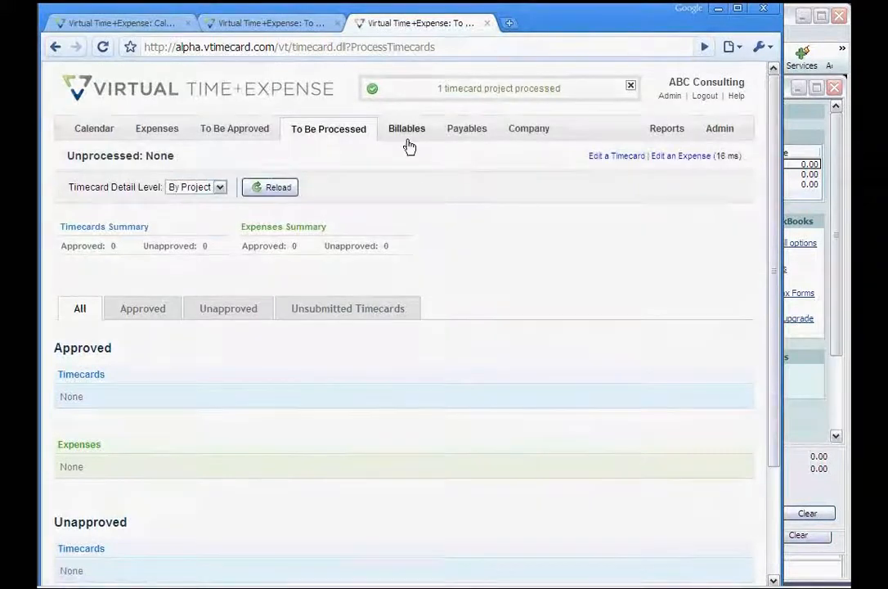
# Export the $2,850.00 Davis Consulting billable invoice with the default weekly time rollup
pyautogui.click(409, 136)
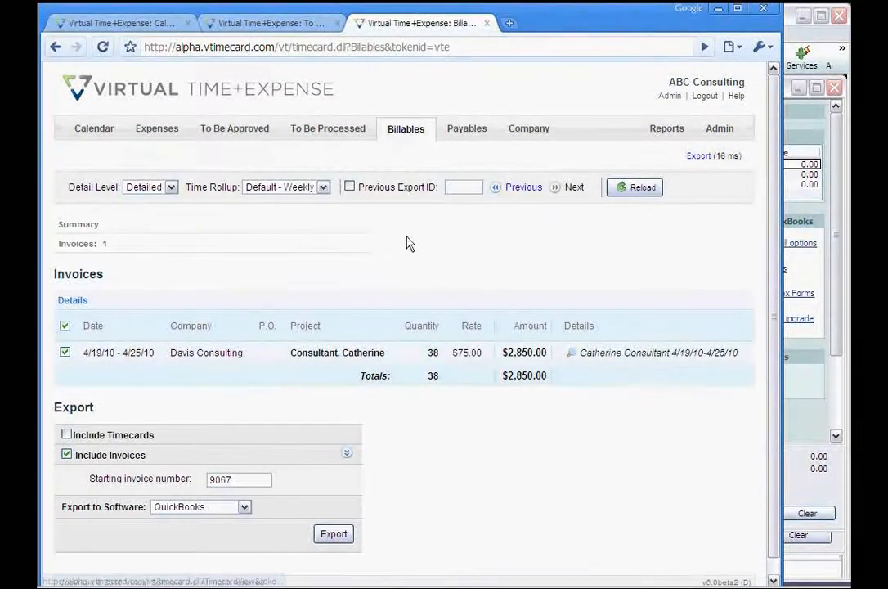
pyautogui.click(322, 187)
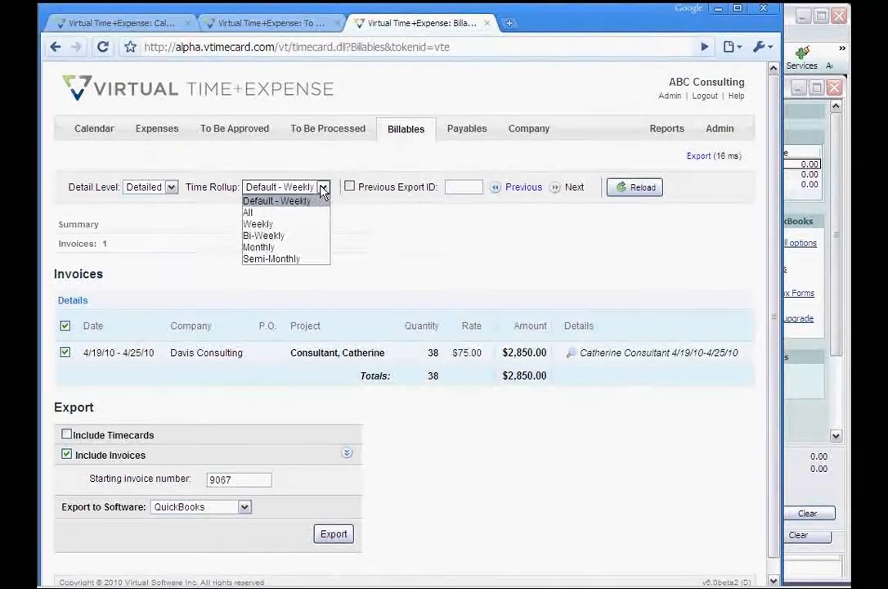
pyautogui.click(322, 189)
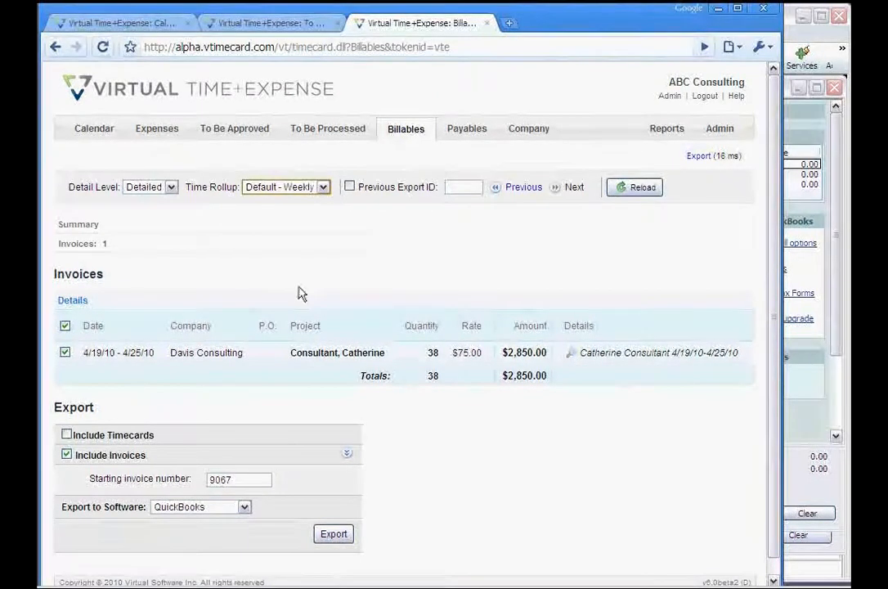
pyautogui.scroll(-1, 294, 402)
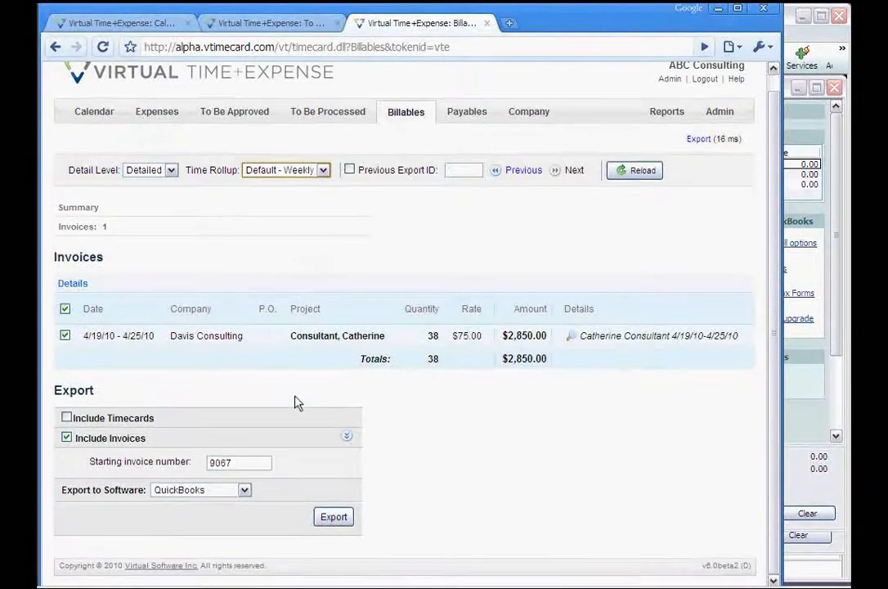
pyautogui.click(332, 518)
pyautogui.click(448, 336)
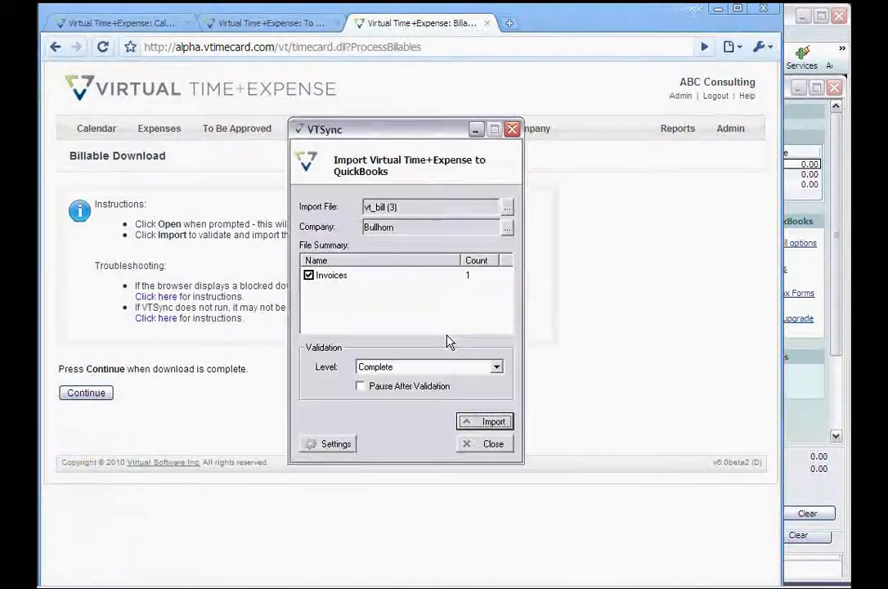
# Import the exported invoice into QuickBooks through VTSync and acknowledge all invoices imported
pyautogui.click(486, 422)
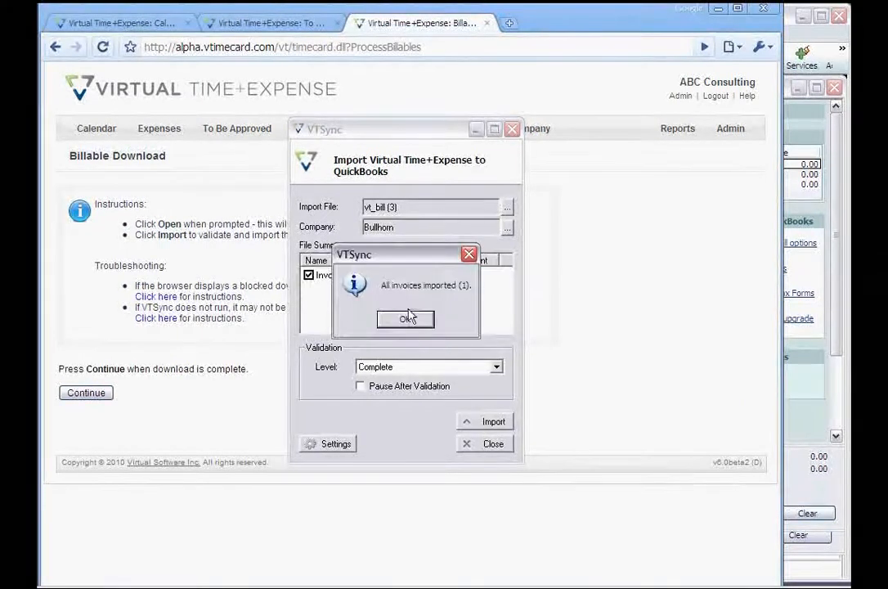
pyautogui.click(406, 320)
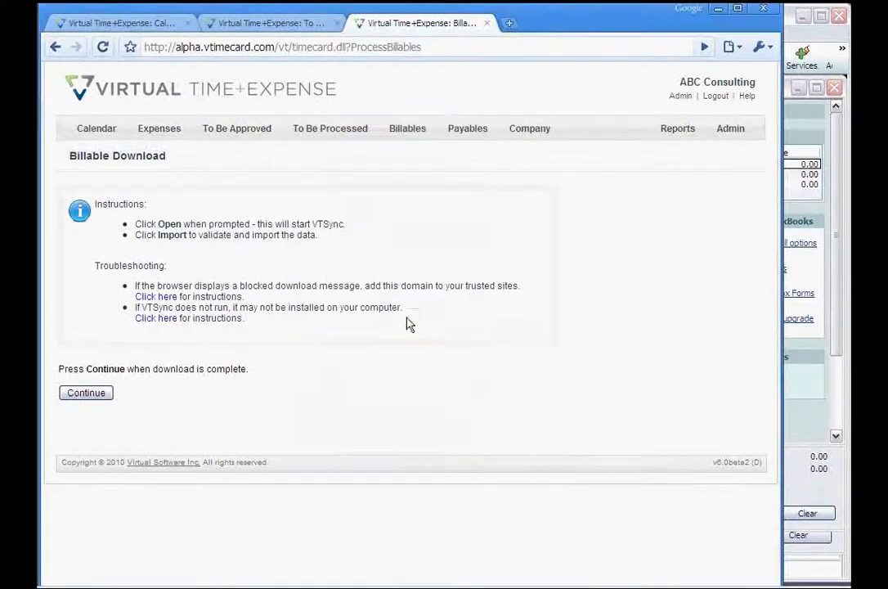
pyautogui.click(807, 409)
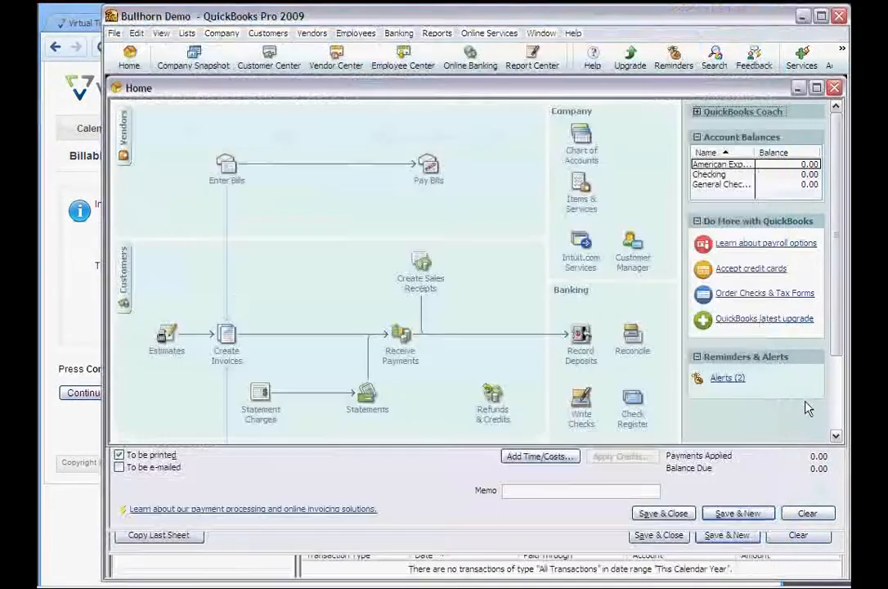
# Check invoice 9067 for Davis Consulting totalling 2,850.00 in Create Invoices, then return to the browser
pyautogui.click(227, 334)
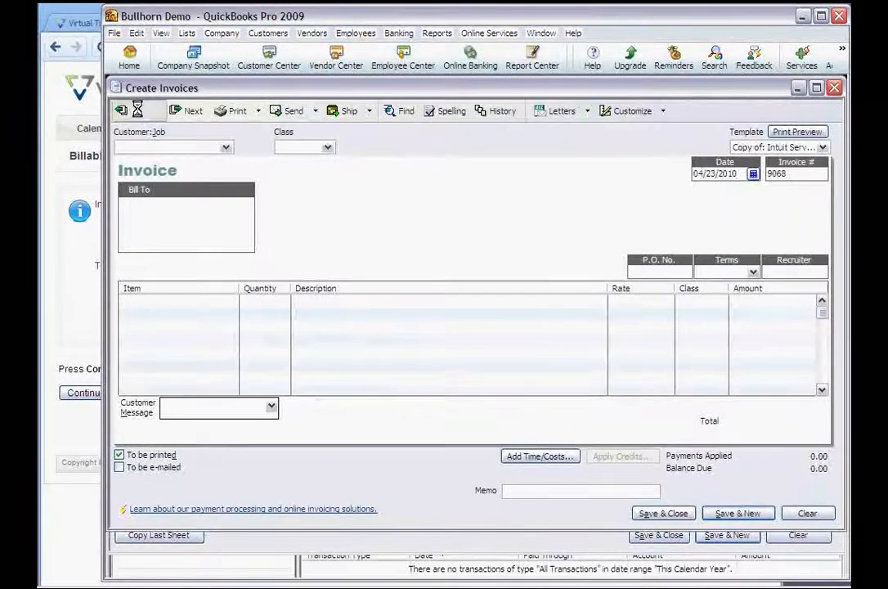
pyautogui.click(136, 110)
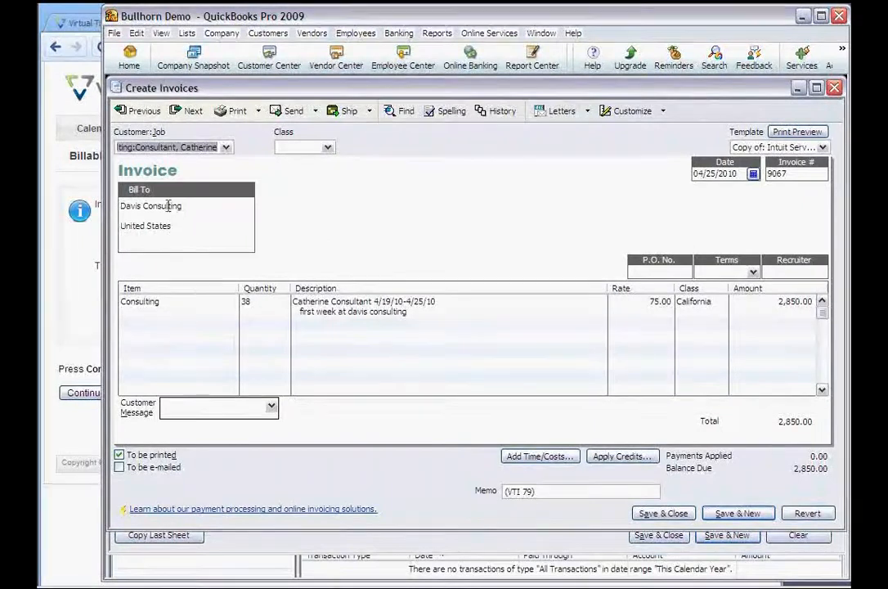
pyautogui.click(227, 147)
pyautogui.click(227, 147)
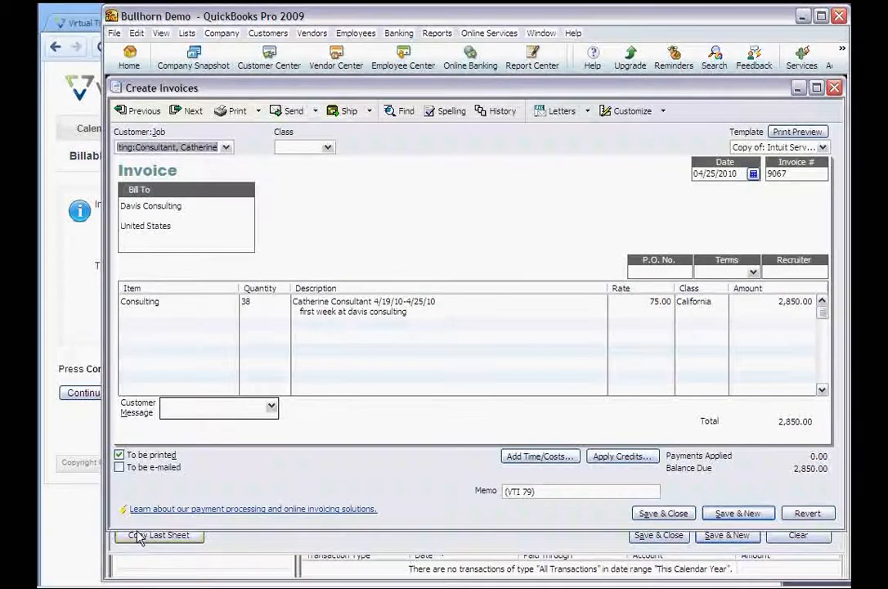
pyautogui.click(88, 536)
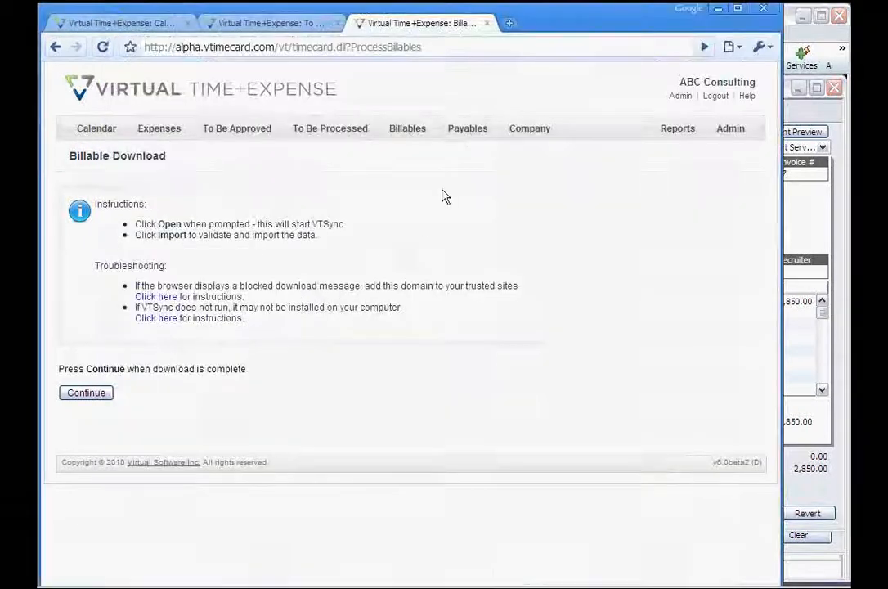
# Export the $1,710.00 payable with timecards included and payroll export set to software None
pyautogui.click(468, 135)
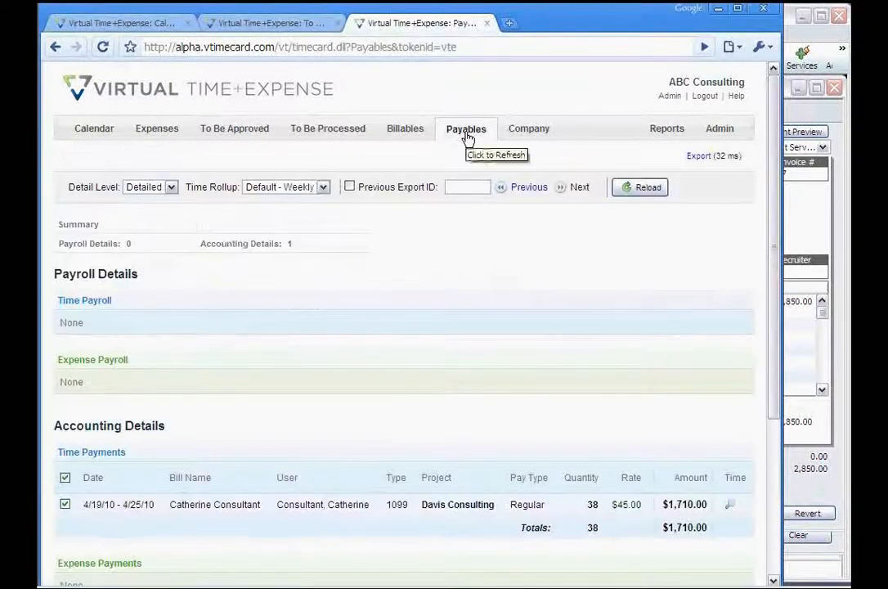
pyautogui.scroll(-3, 425, 301)
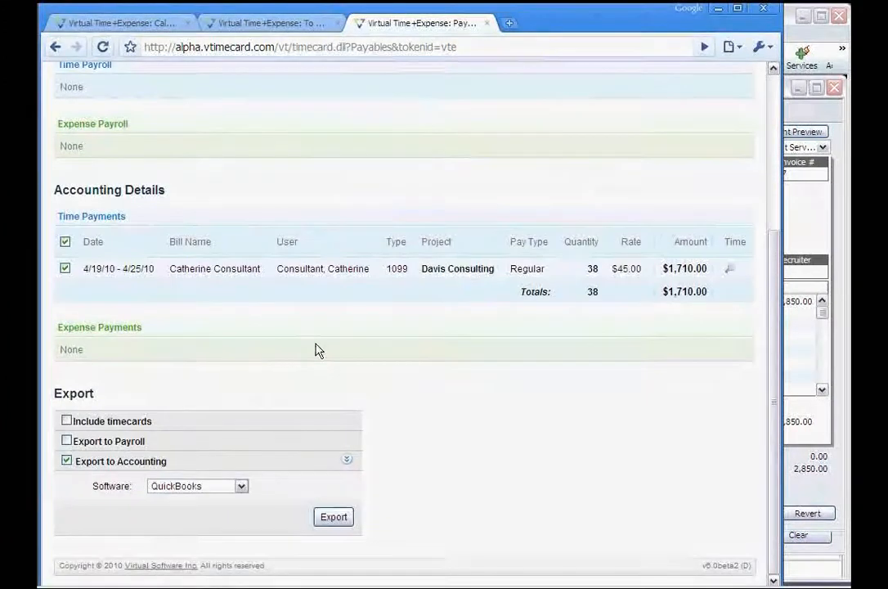
pyautogui.click(67, 421)
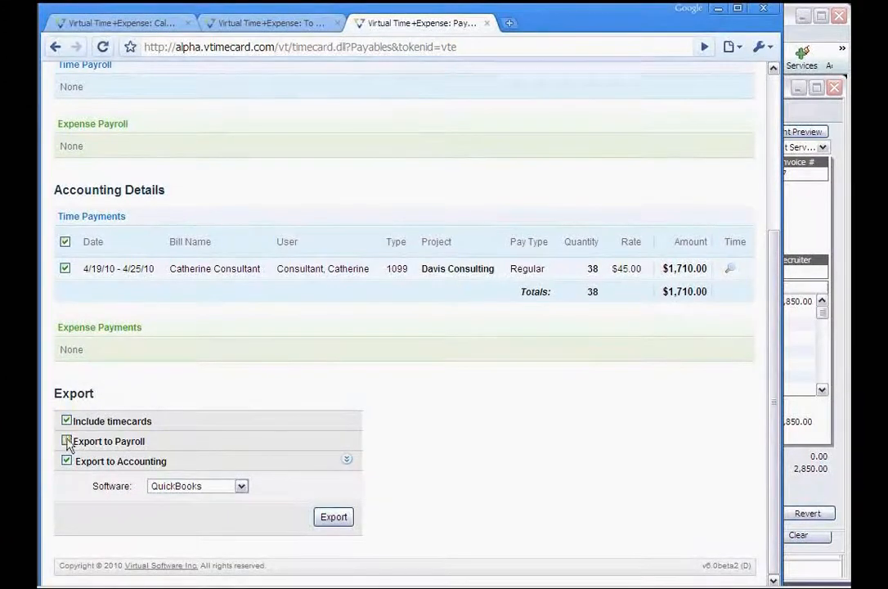
pyautogui.click(67, 440)
pyautogui.click(174, 467)
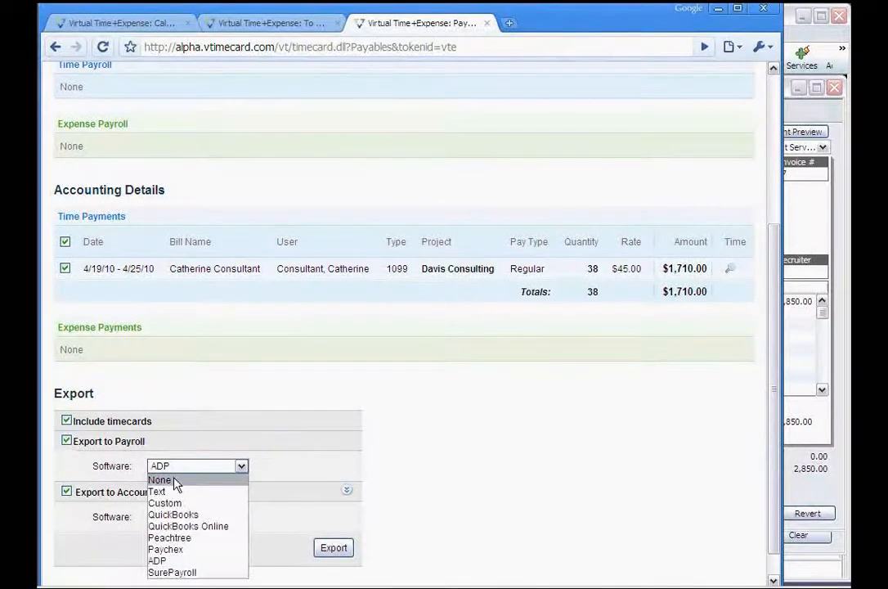
pyautogui.click(174, 481)
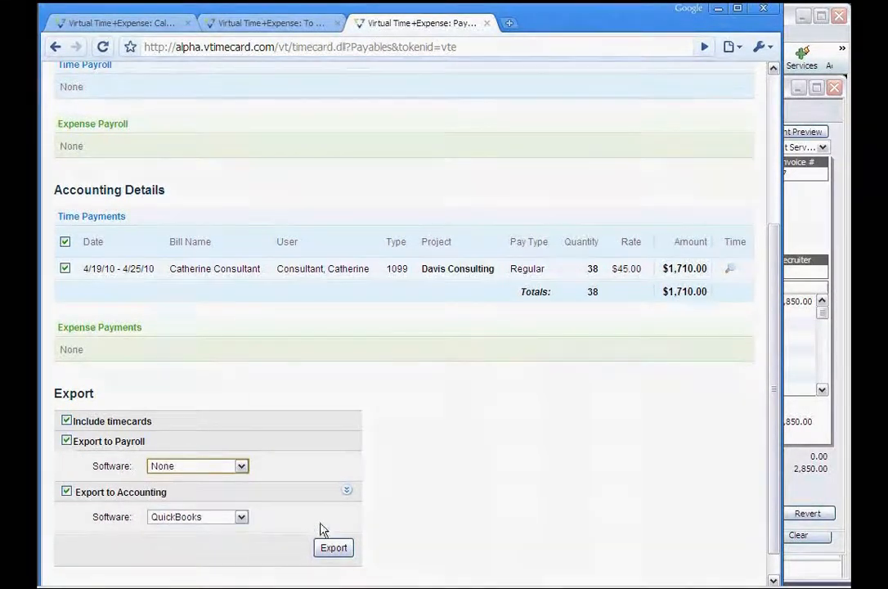
pyautogui.click(333, 548)
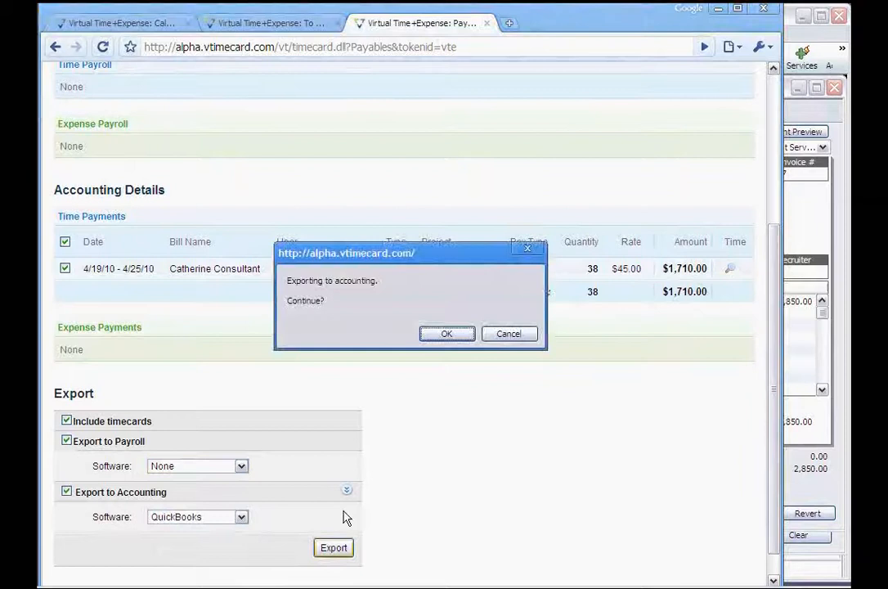
pyautogui.click(453, 333)
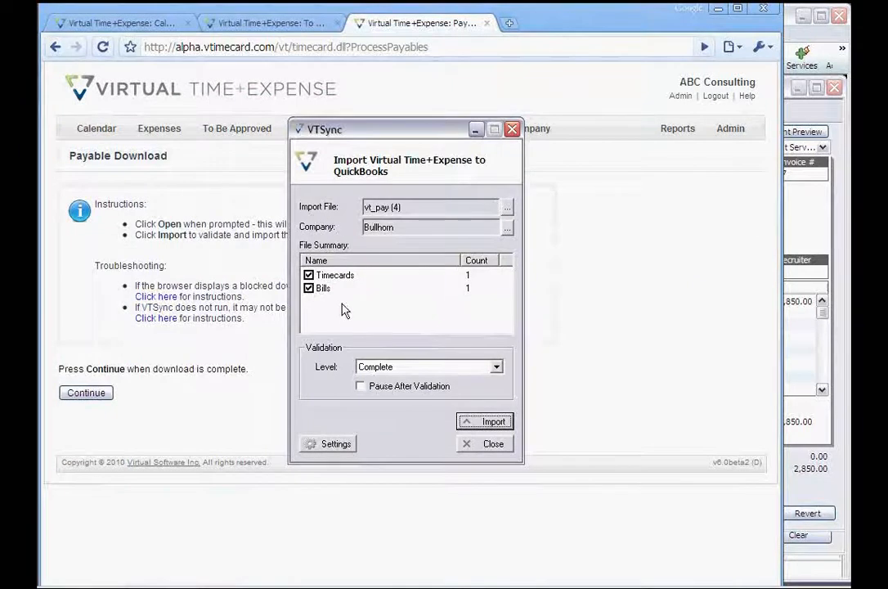
# Import the exported timecard and bill into QuickBooks through VTSync, then return to QuickBooks
pyautogui.click(482, 424)
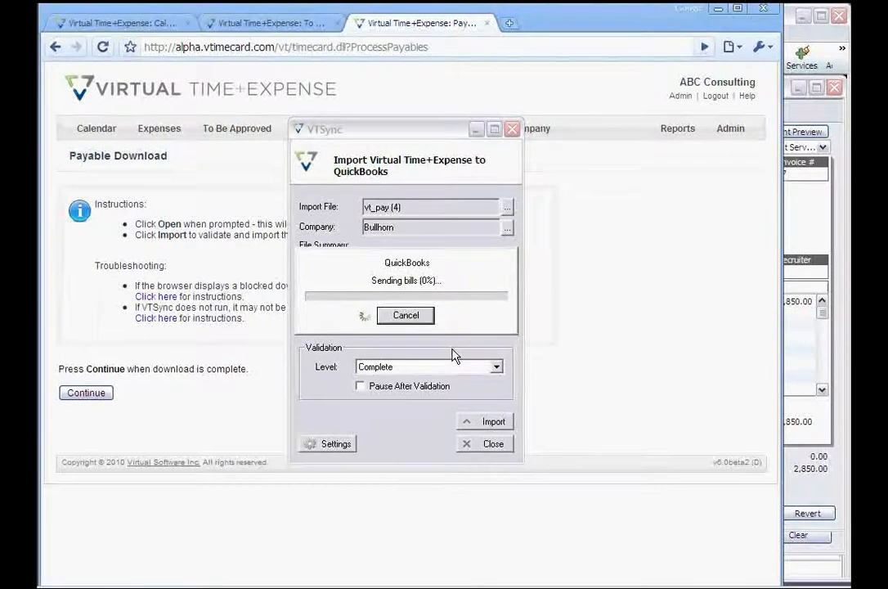
pyautogui.click(421, 319)
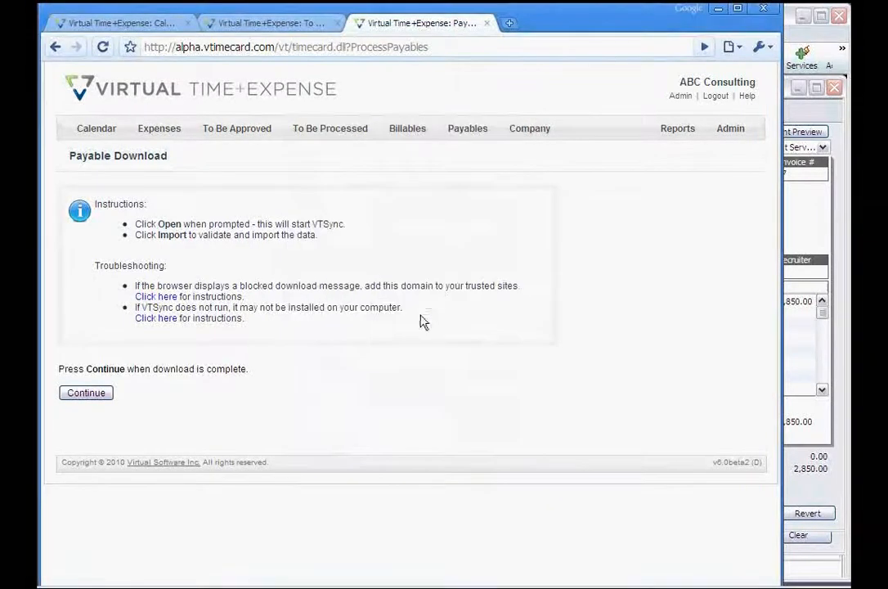
pyautogui.click(788, 357)
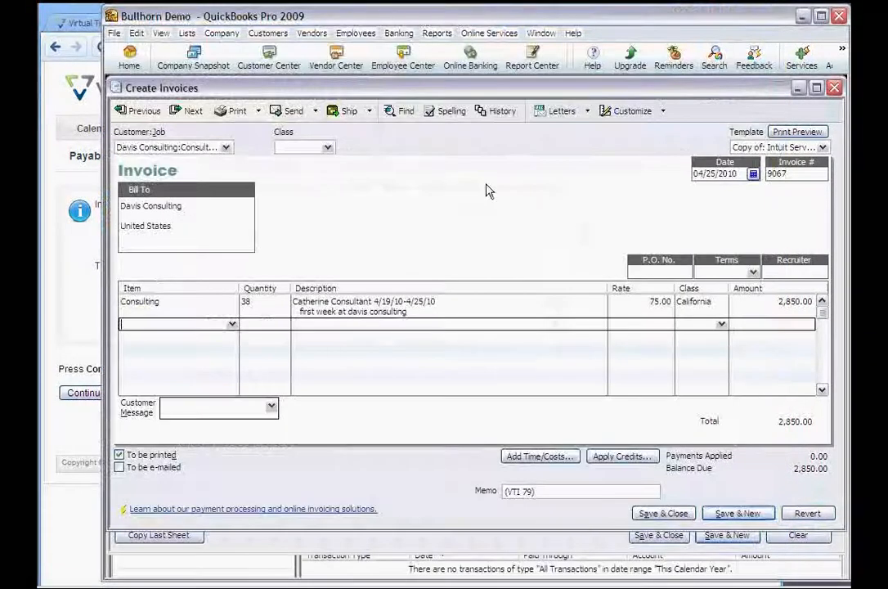
# View the consultant's imported 38-hour weekly timesheet in QuickBooks
pyautogui.click(353, 34)
pyautogui.moveTo(364, 70)
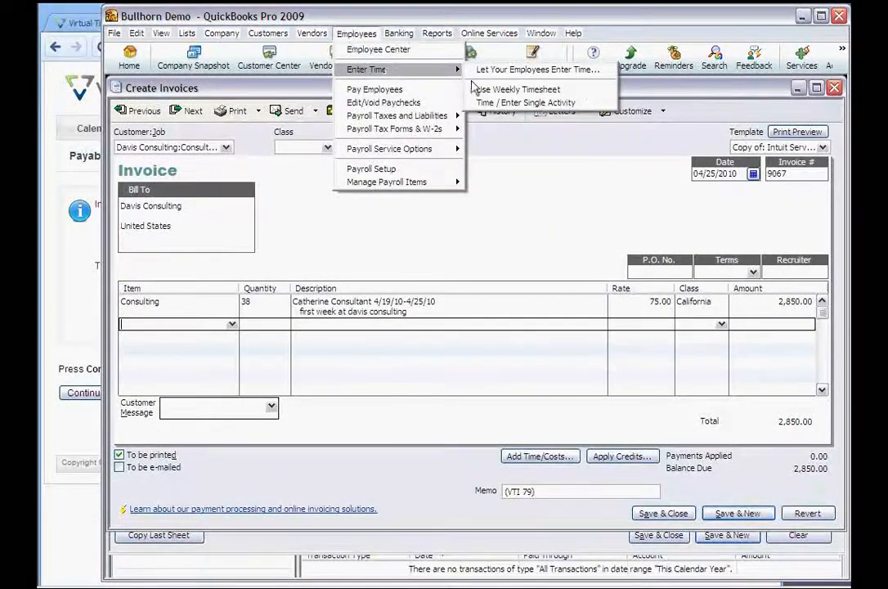
pyautogui.click(483, 88)
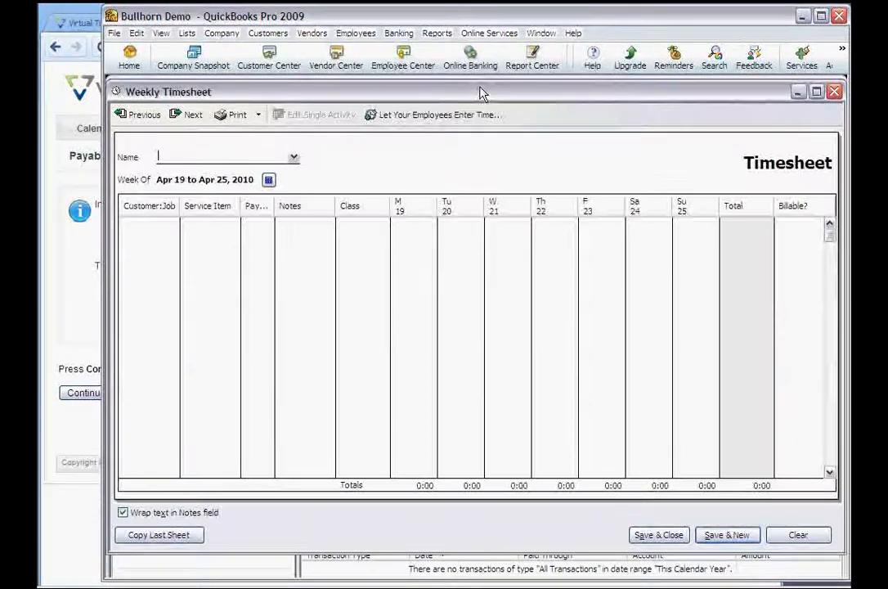
pyautogui.click(294, 156)
pyautogui.click(274, 193)
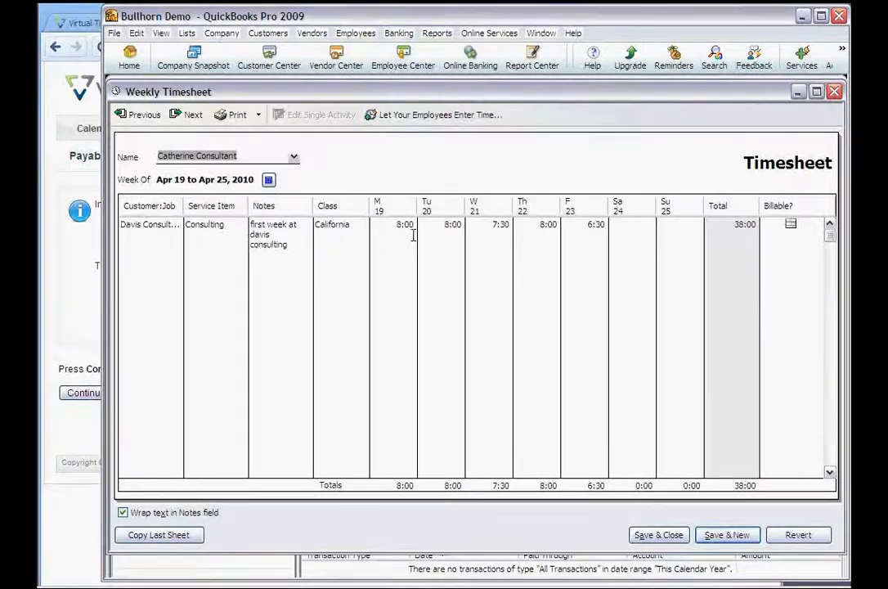
pyautogui.click(351, 227)
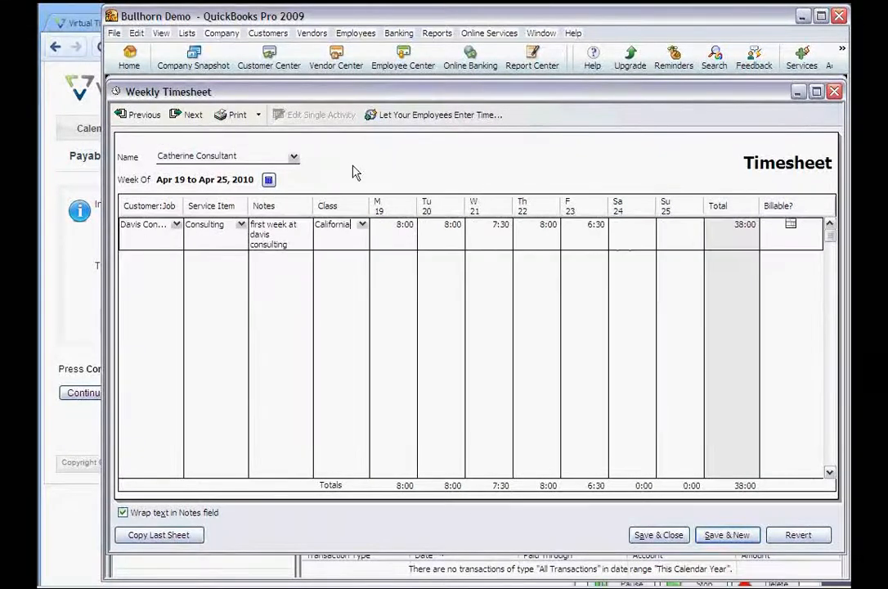
# Display the imported $1,710.00 Davis Consulting bill under Payments to Subcontractors
pyautogui.click(311, 33)
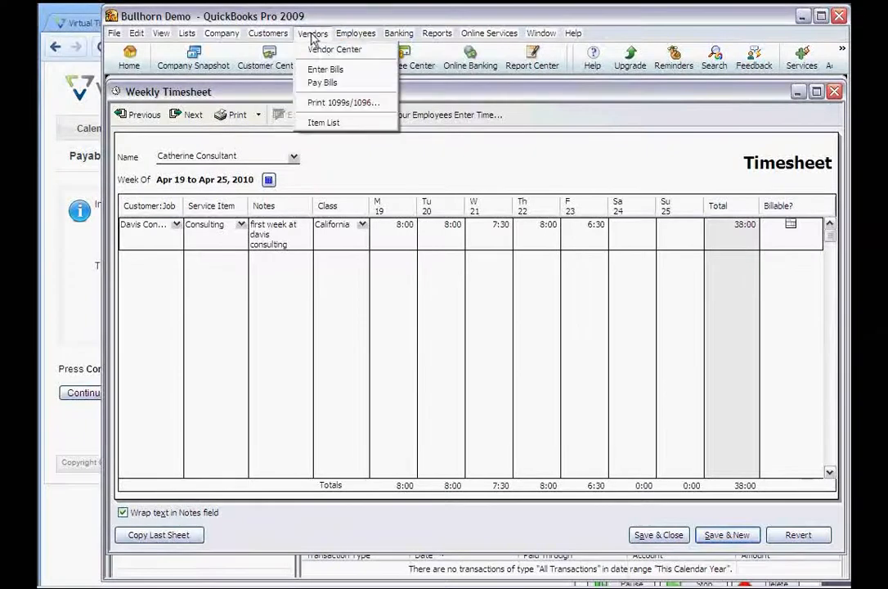
pyautogui.click(316, 73)
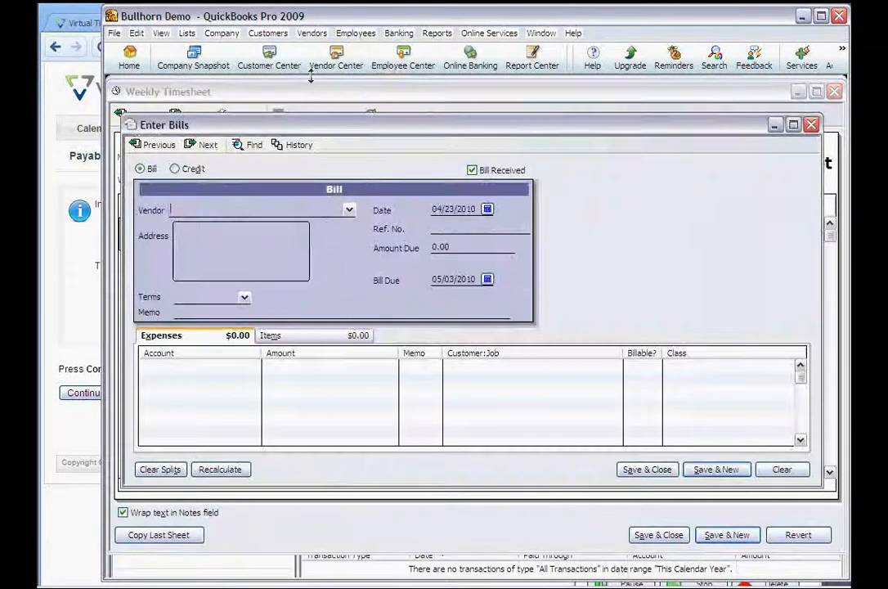
pyautogui.click(158, 147)
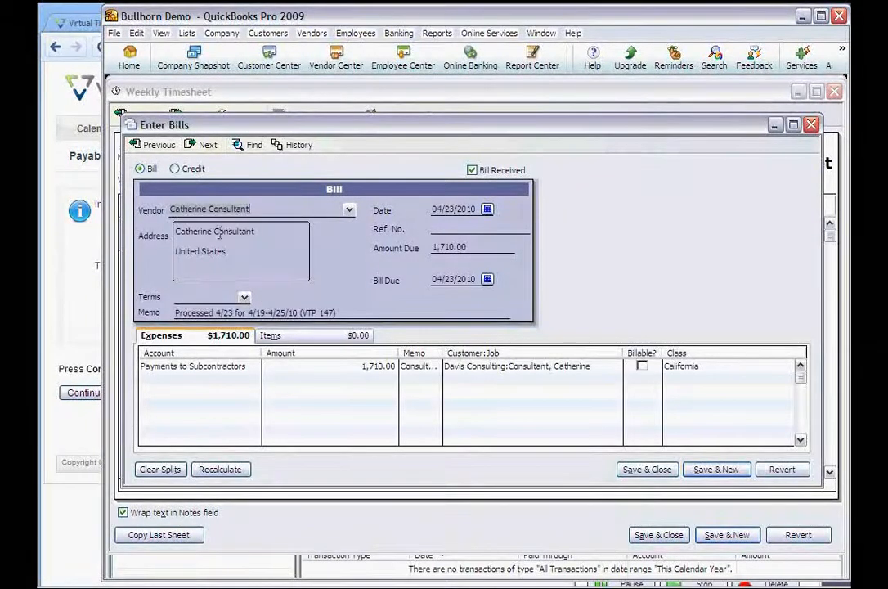